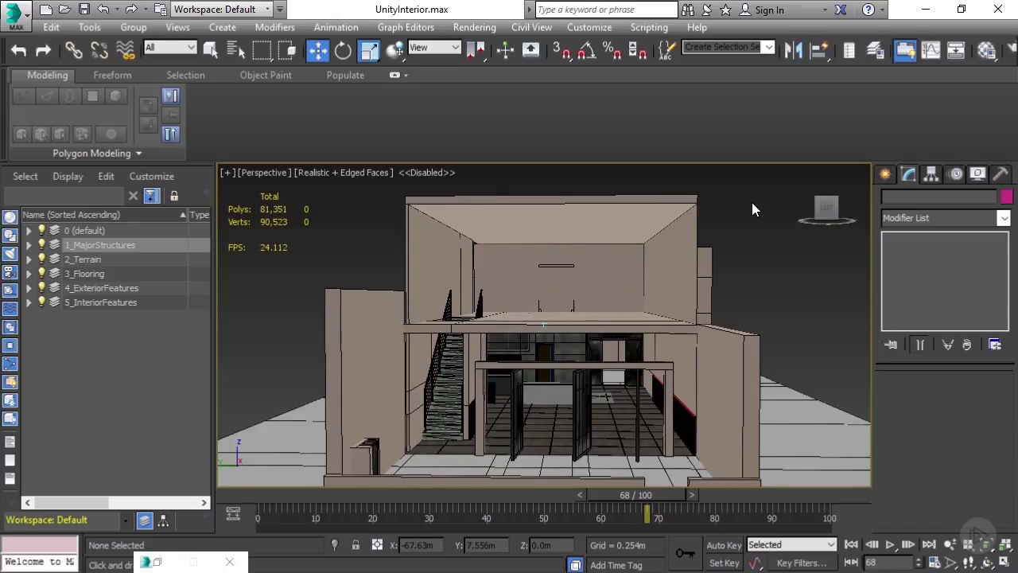
Set the scene's display unit scale to metric with Meters
alt+middle_drag(752, 203, 408, 268)
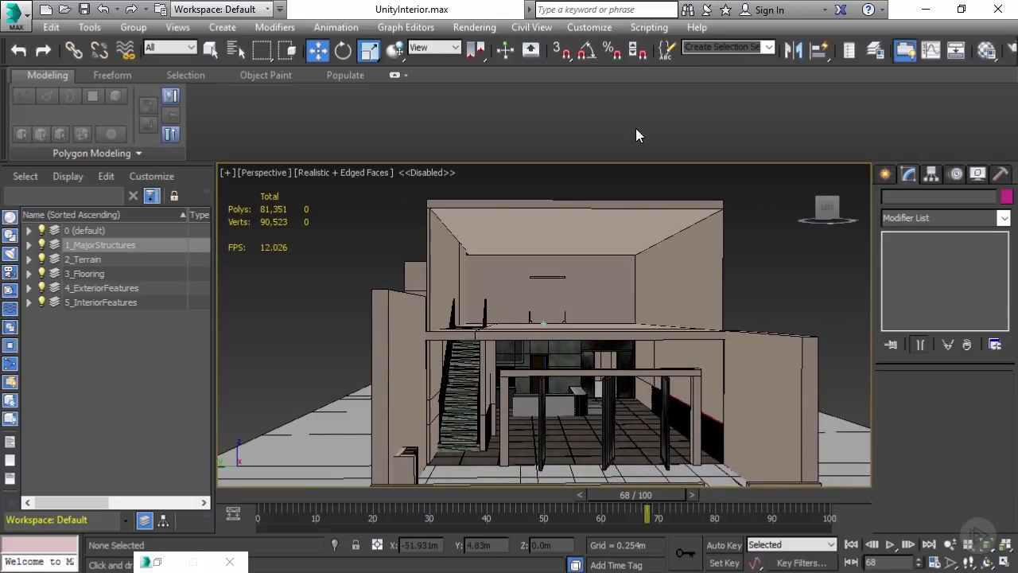
click(589, 27)
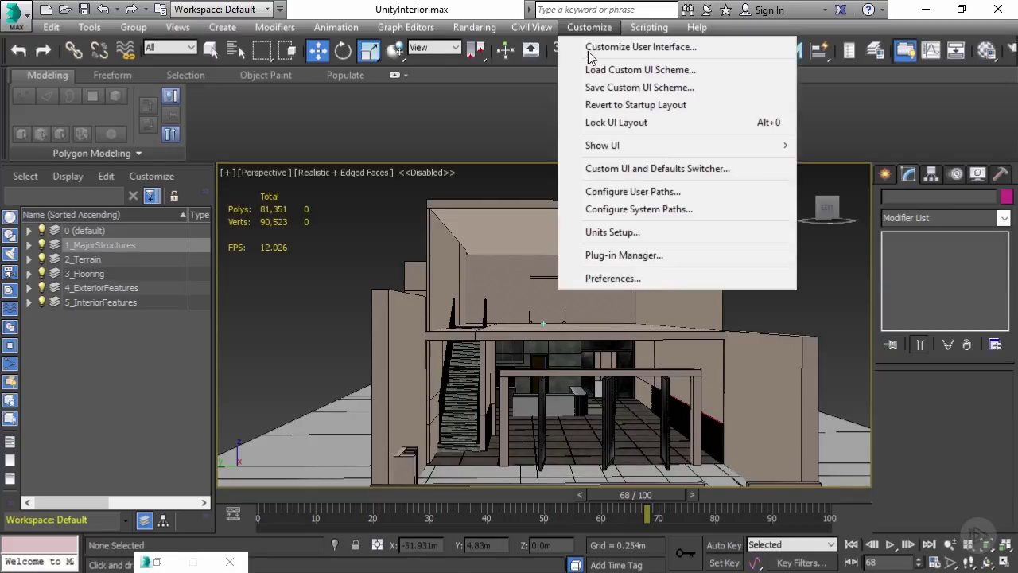
click(625, 232)
drag(495, 136, 479, 123)
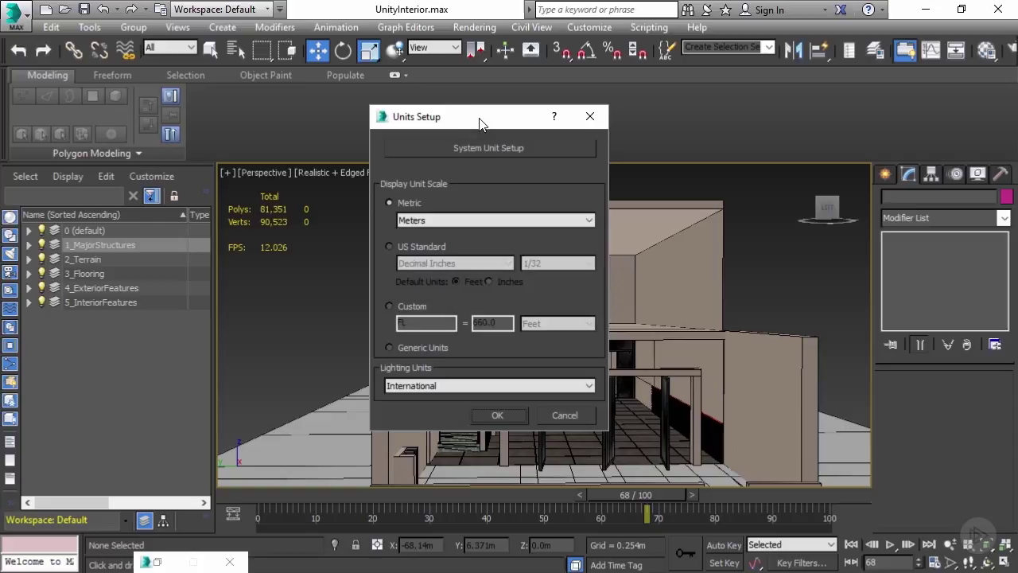
click(404, 220)
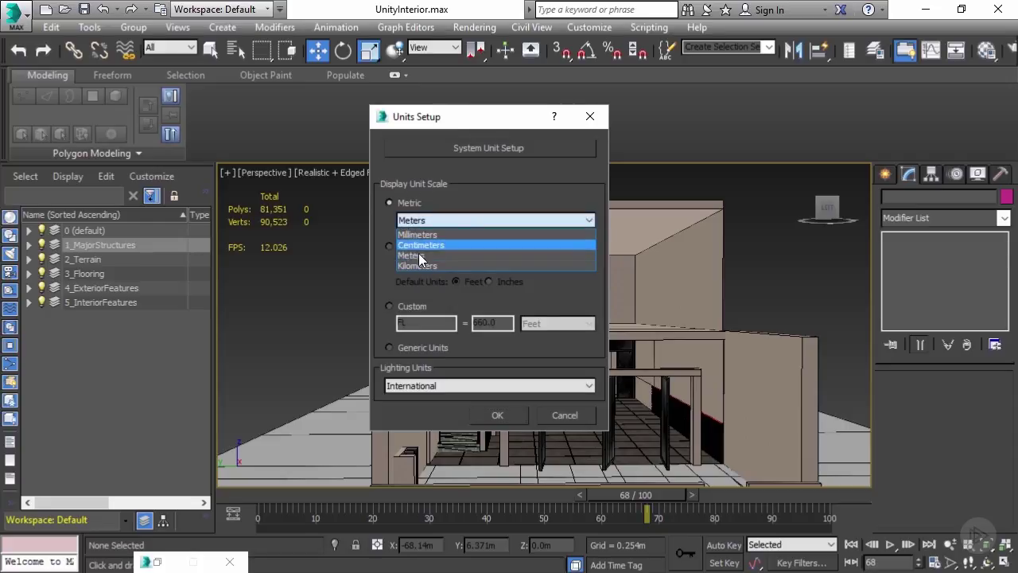
click(414, 256)
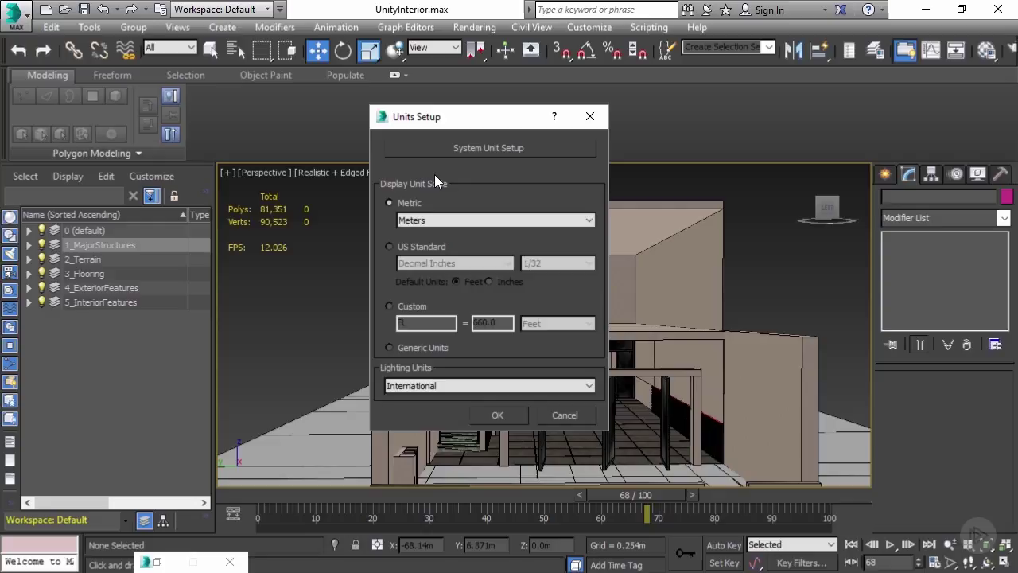
click(512, 415)
Look over the building from the front and compare it with the reference render InteriorNS_2048px.jpg
alt+middle_drag(580, 276, 374, 262)
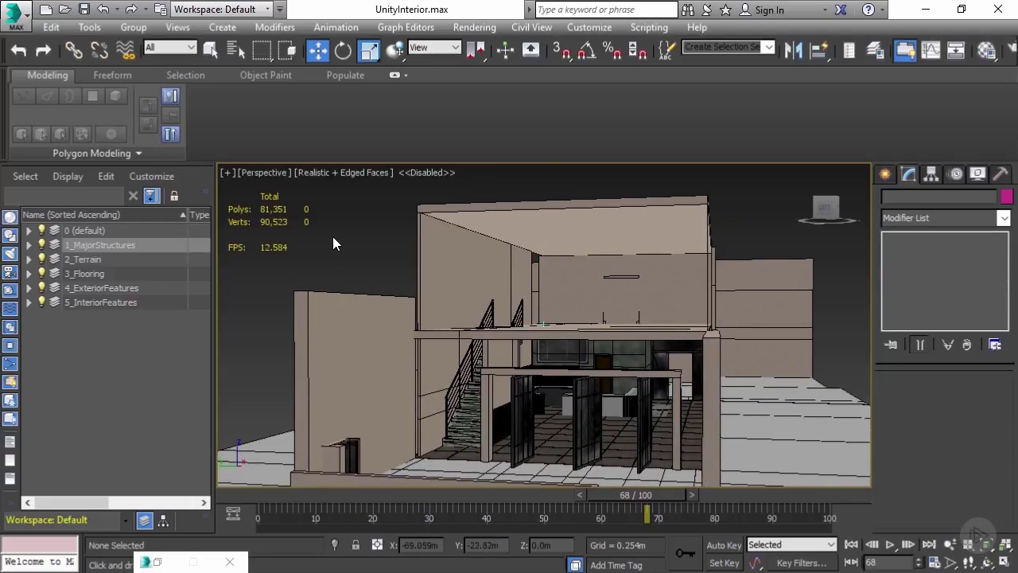
alt+middle_drag(333, 236, 370, 215)
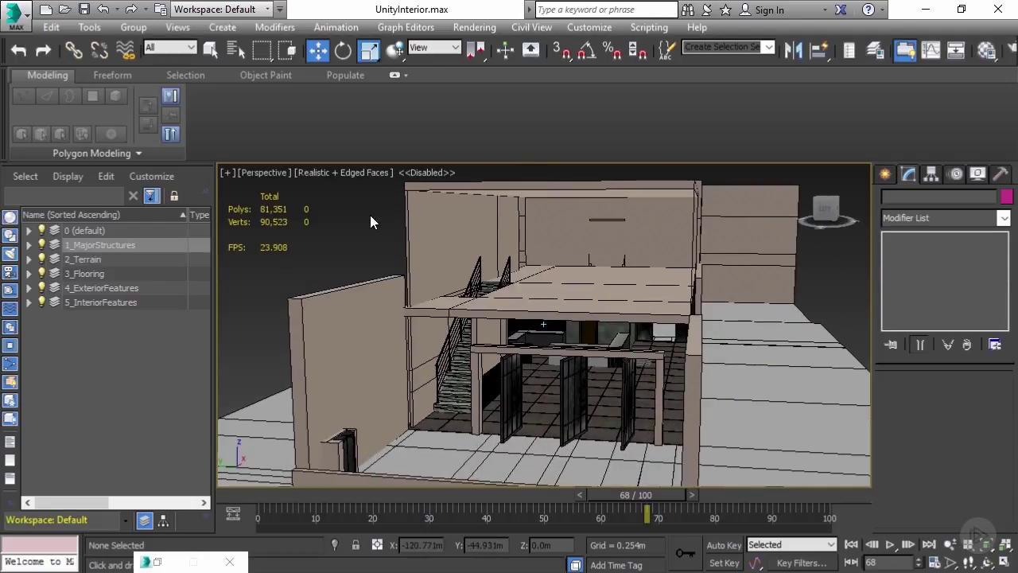
key(shift+z)
key(shift+z)
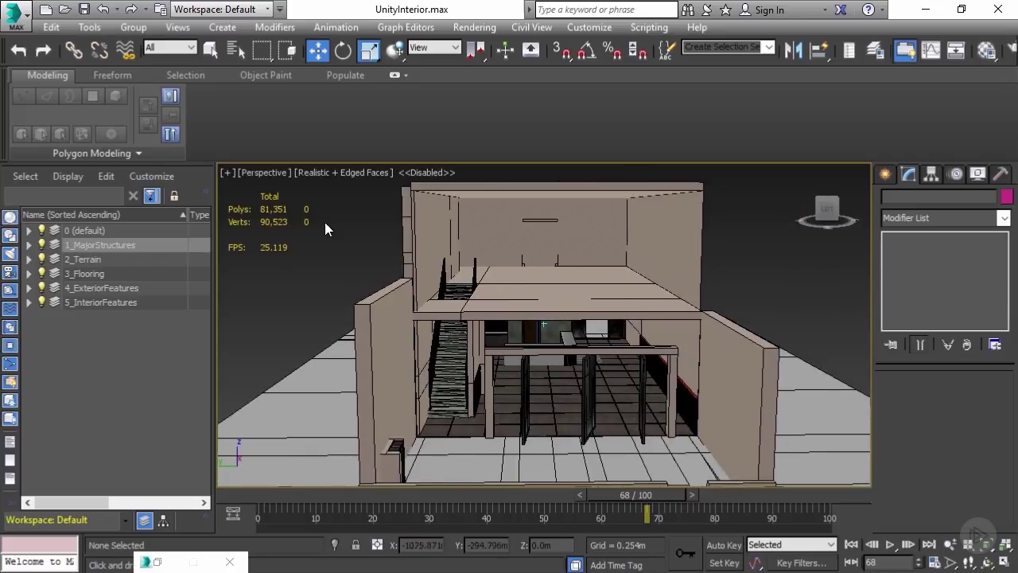
key(shift+z)
key(shift+z)
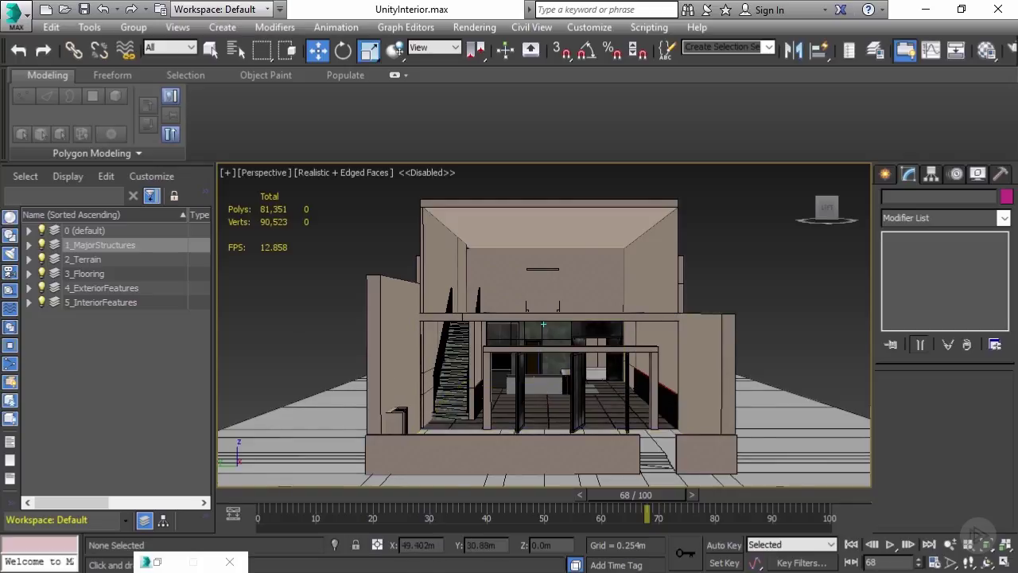
drag(29, 364, 652, 158)
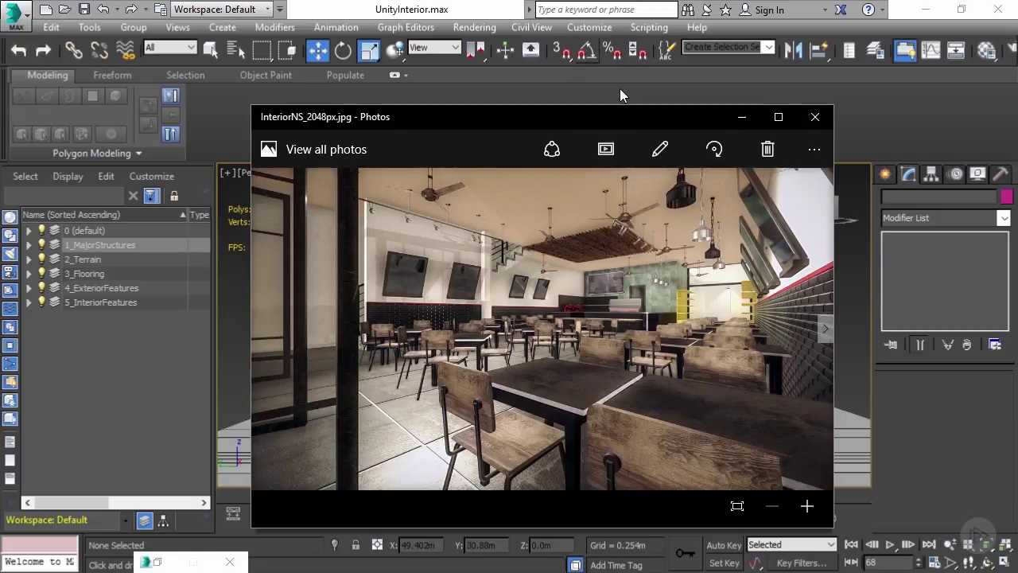
click(814, 117)
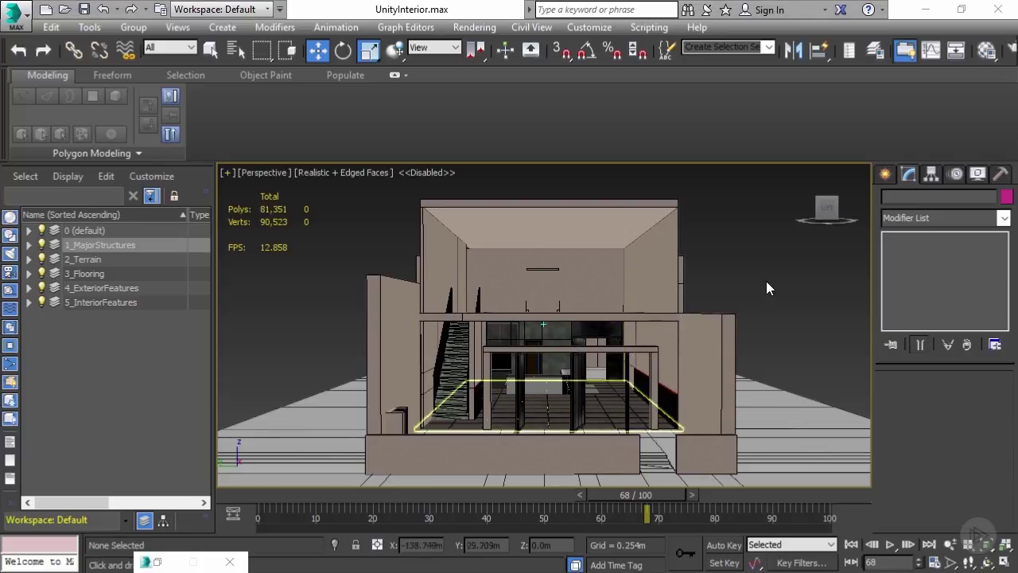
Select the brick-tile panel on the front of the counter, frame it and examine its modelled tiles from several angles
alt+middle_drag(765, 281, 766, 282)
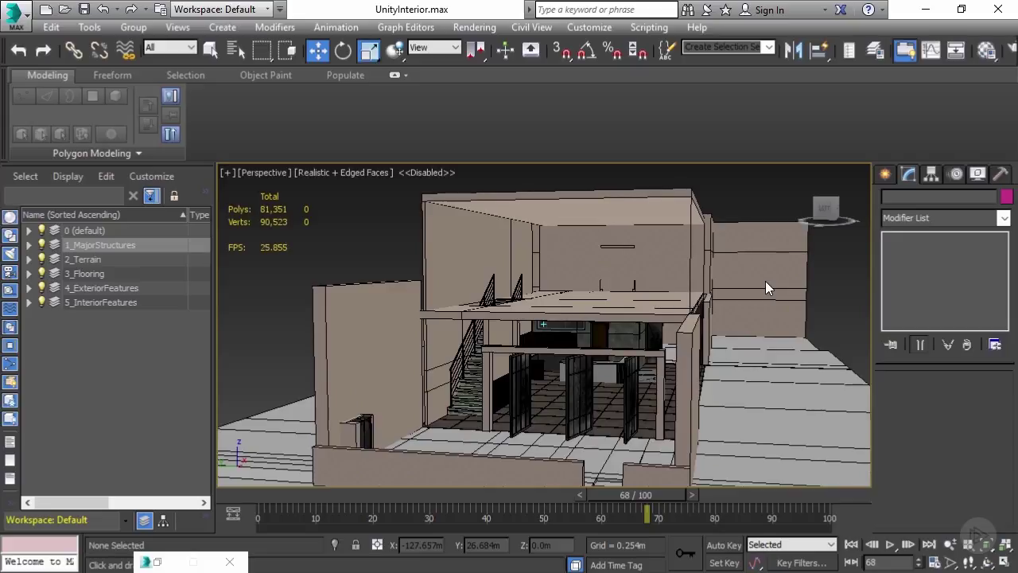
scroll(765, 280, up, 5)
key(shift+z)
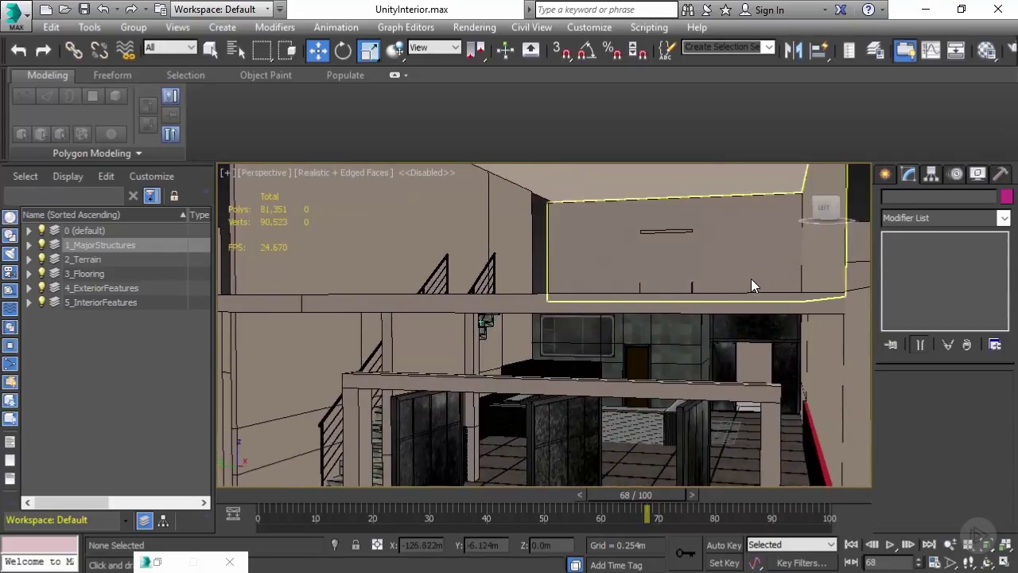
click(629, 424)
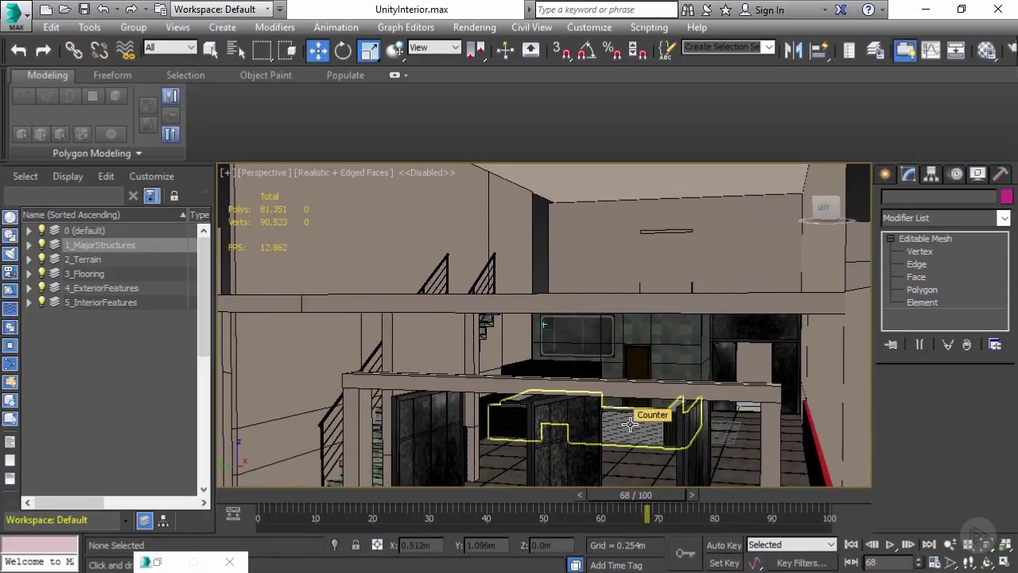
scroll(726, 392, up, 3)
scroll(725, 393, up, 2)
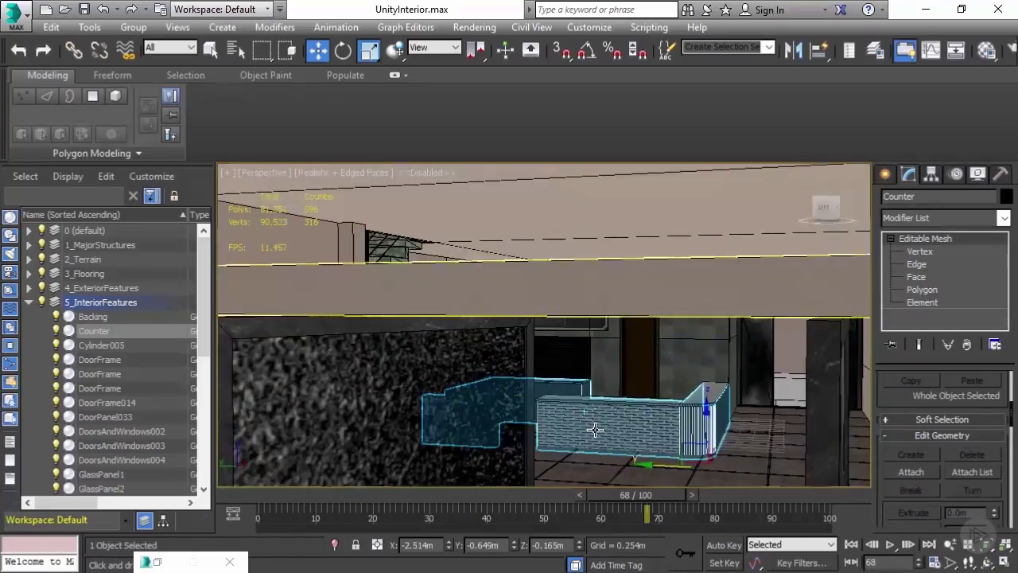
click(656, 421)
key(z)
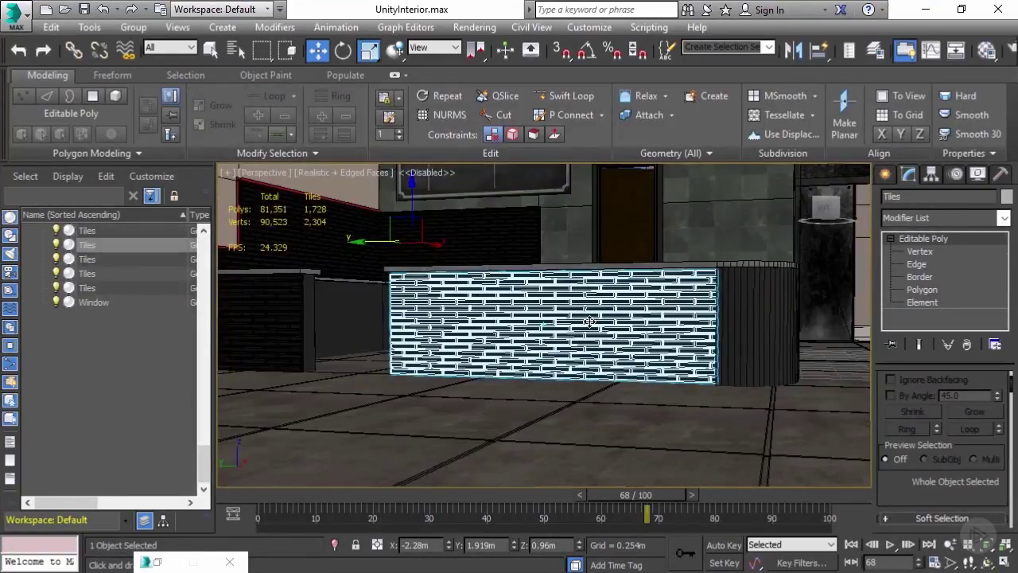
alt+middle_drag(591, 322, 589, 320)
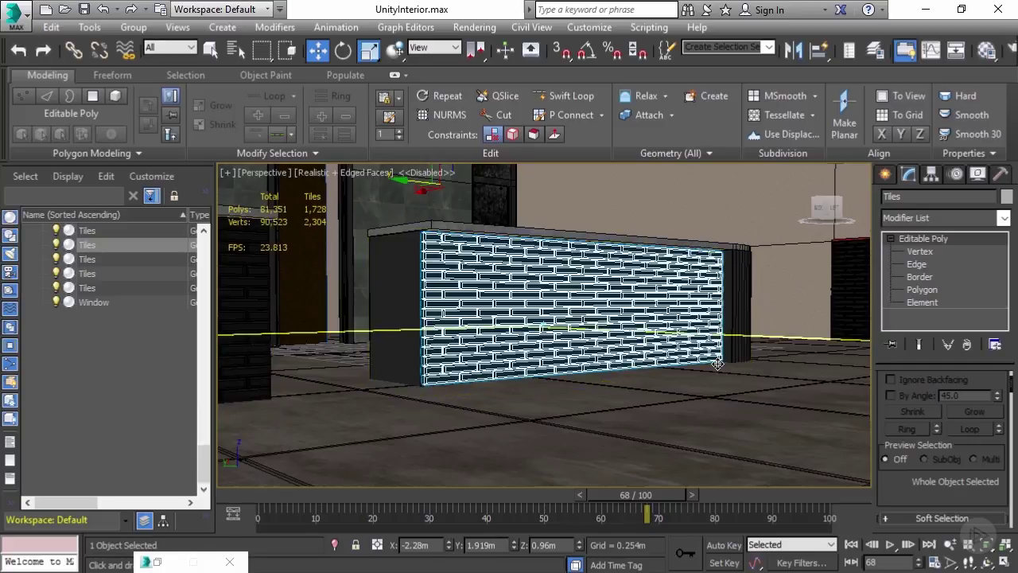
alt+middle_drag(718, 363, 717, 364)
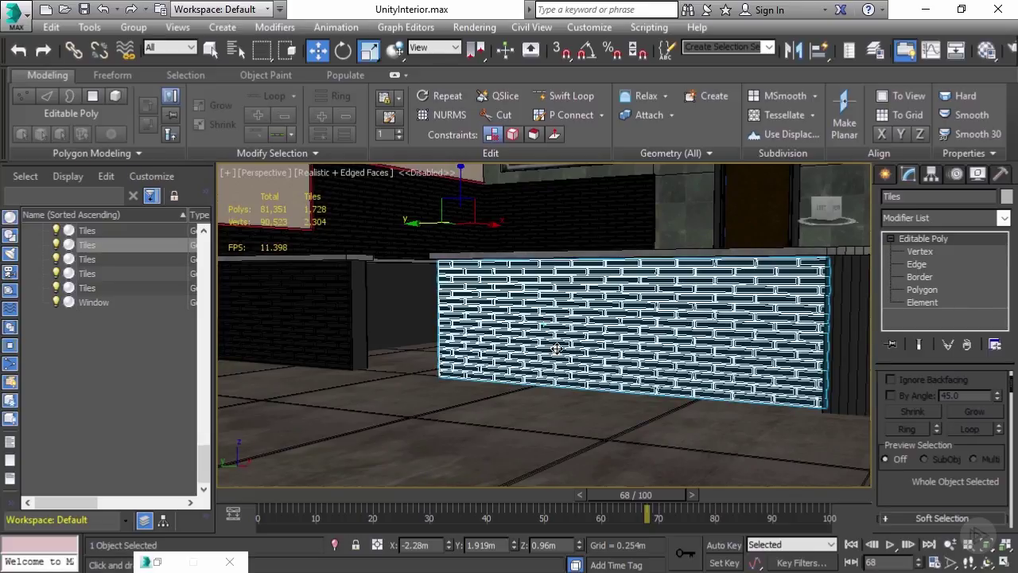
alt+middle_drag(612, 298, 500, 349)
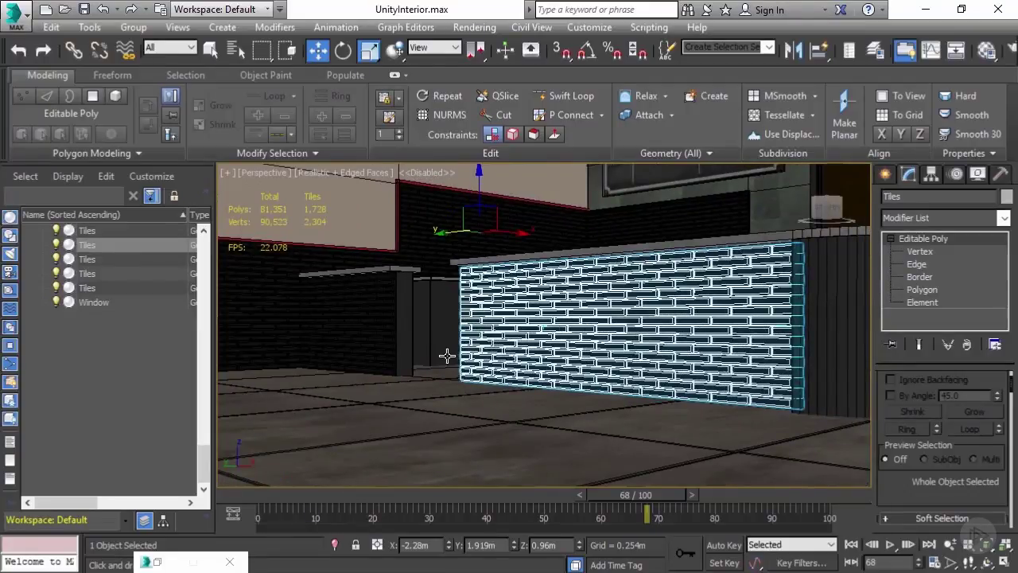
alt+middle_drag(524, 310, 375, 325)
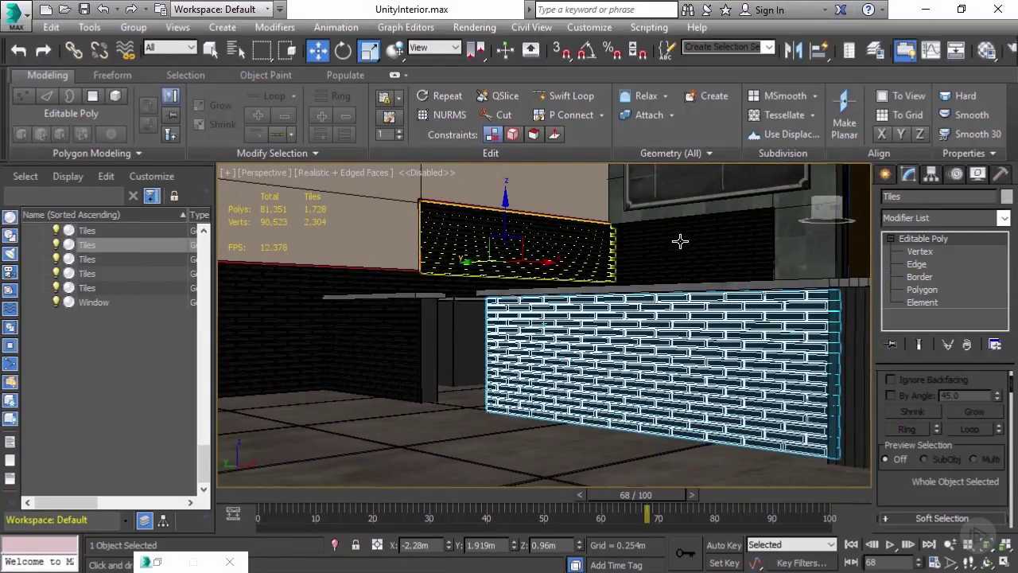
Select the tile panel on the side wall above the counter and inspect it together with the surrounding counter area
click(608, 238)
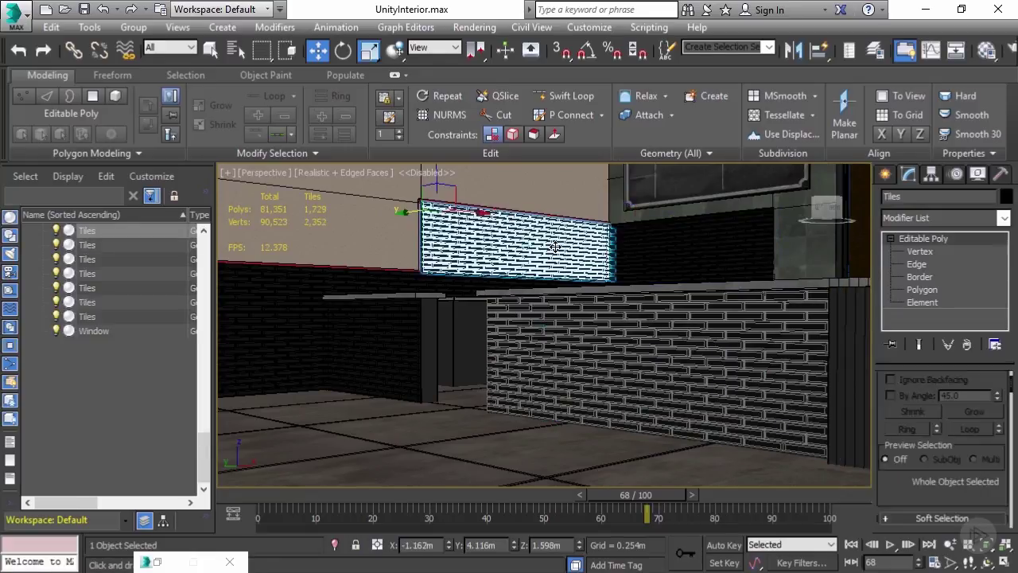
alt+middle_drag(555, 246, 560, 363)
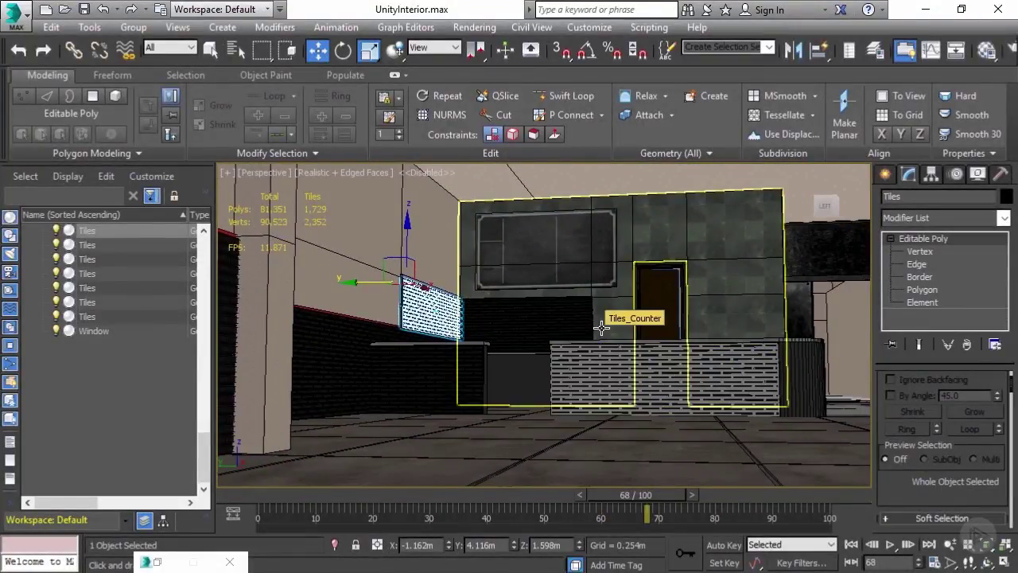
alt+middle_drag(601, 326, 601, 327)
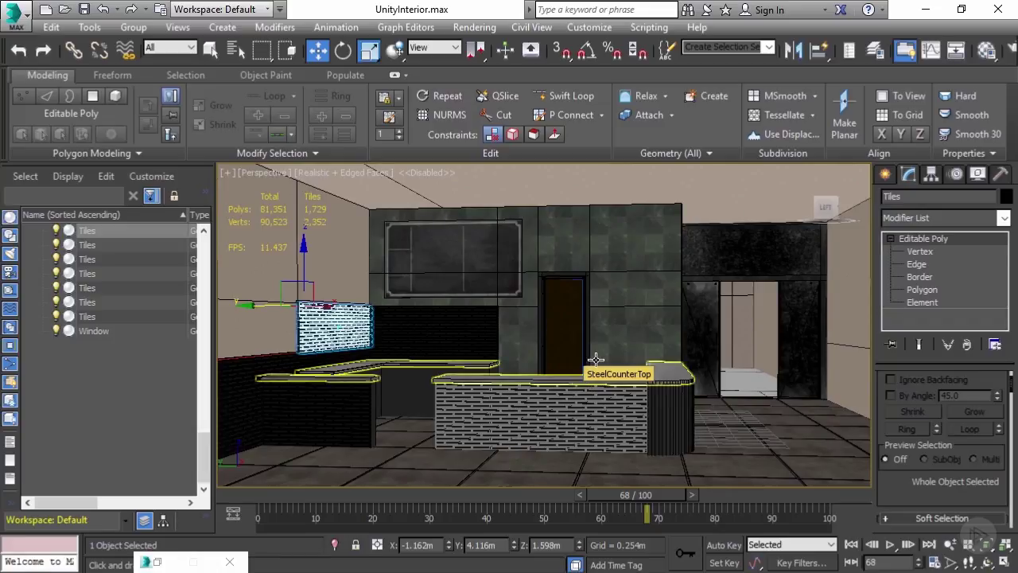
alt+middle_drag(596, 359, 685, 391)
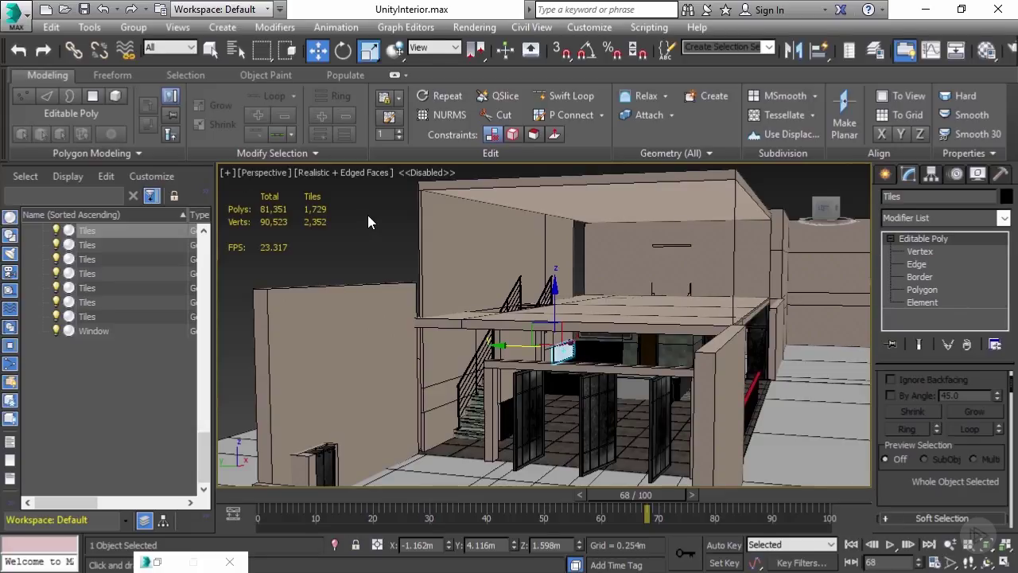
Toggle the viewport statistics display off and on several times
key(7)
key(7)
key(7)
key(7)
key(7)
key(7)
Configure the viewport statistics to report Total + Selection
click(228, 172)
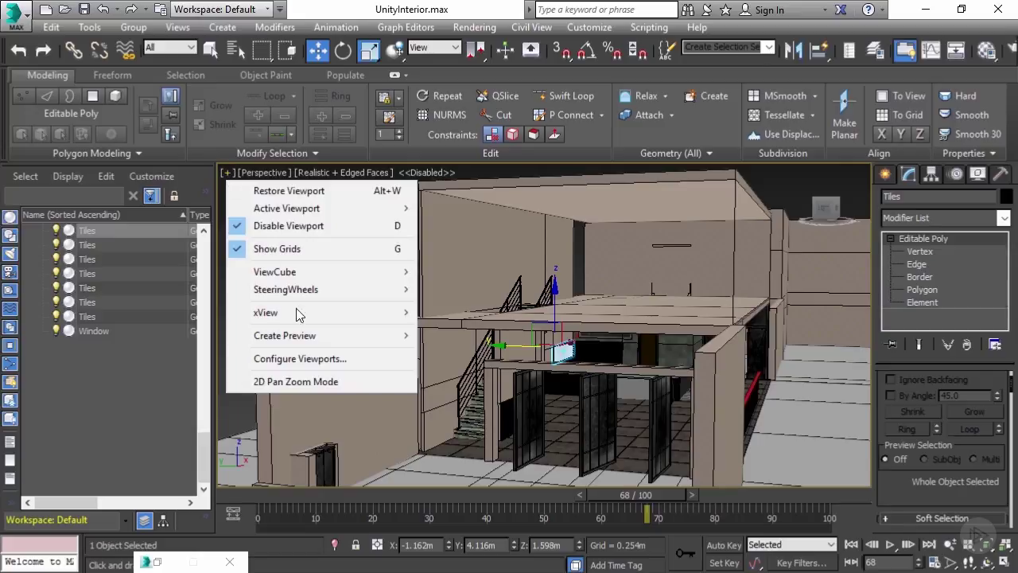
click(313, 360)
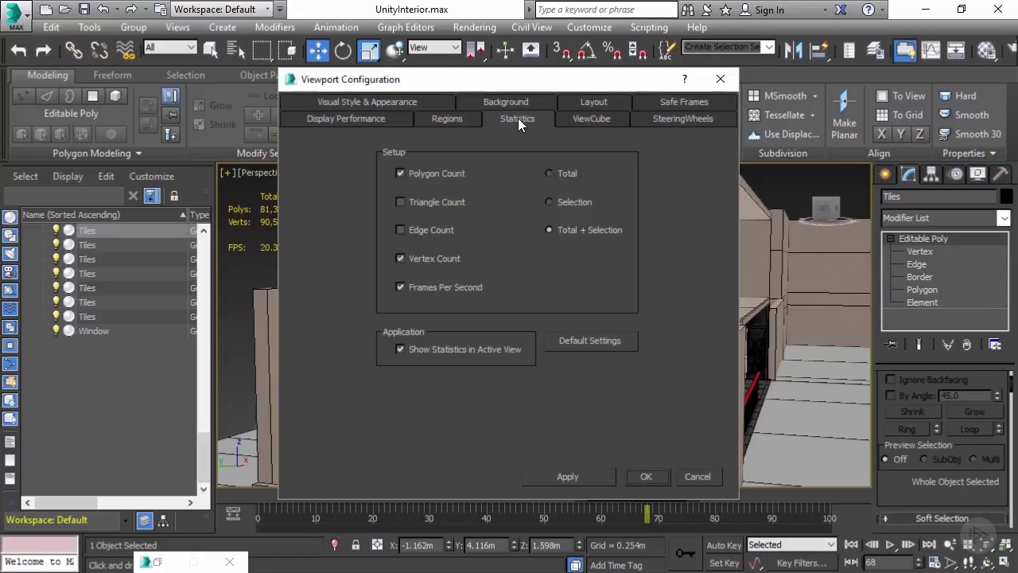
click(549, 229)
click(640, 475)
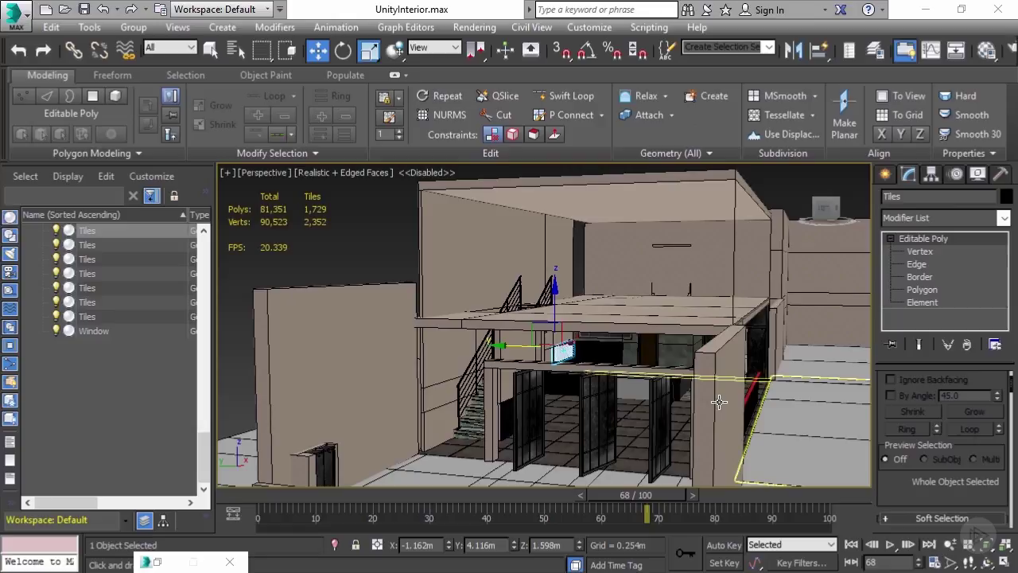
Select the tile panel on the back wall below the chalkboard, frame it and examine its geometry and surroundings
click(614, 349)
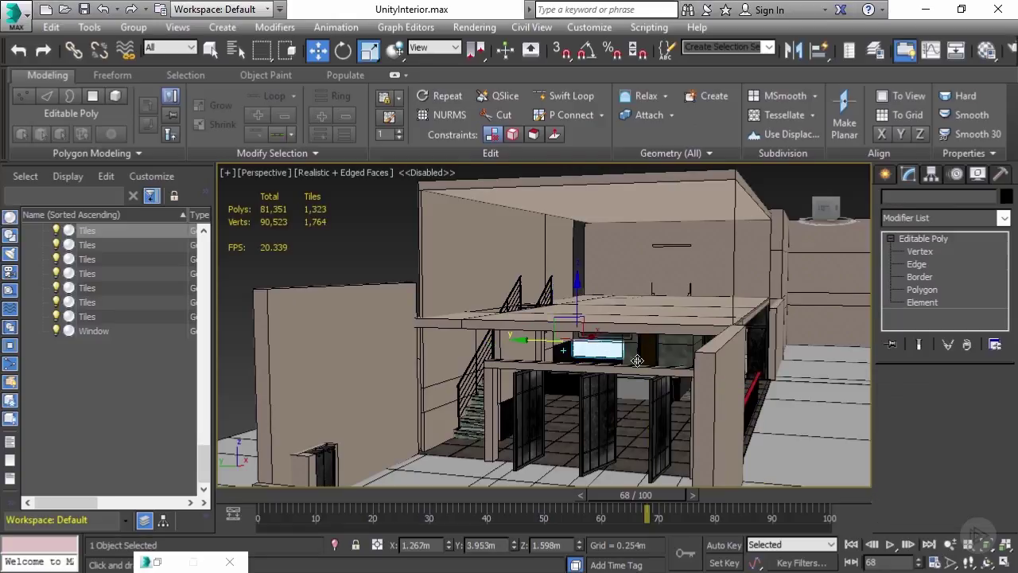
key(z)
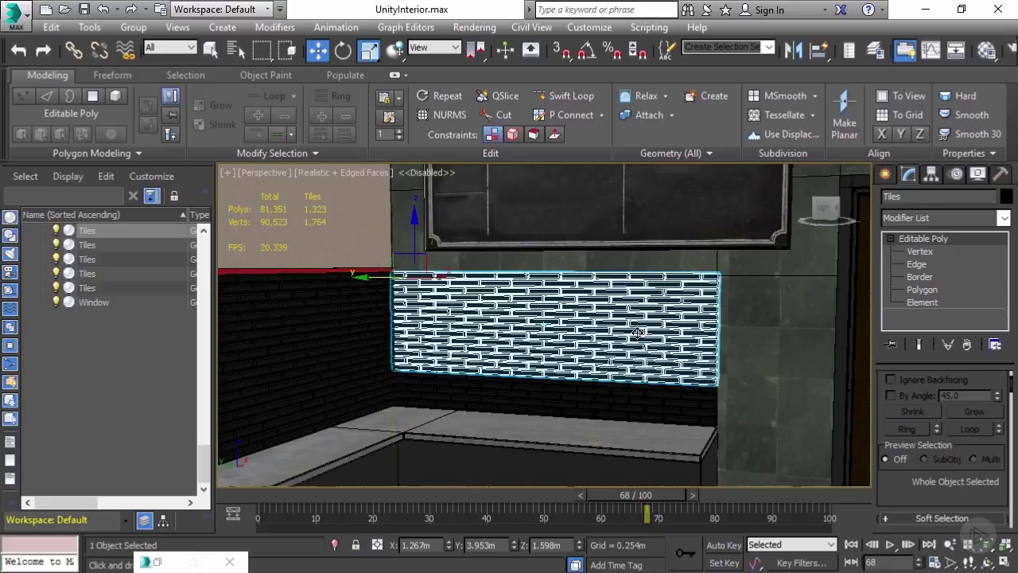
alt+middle_drag(637, 333, 634, 332)
scroll(633, 332, up, 1)
scroll(634, 331, down, 4)
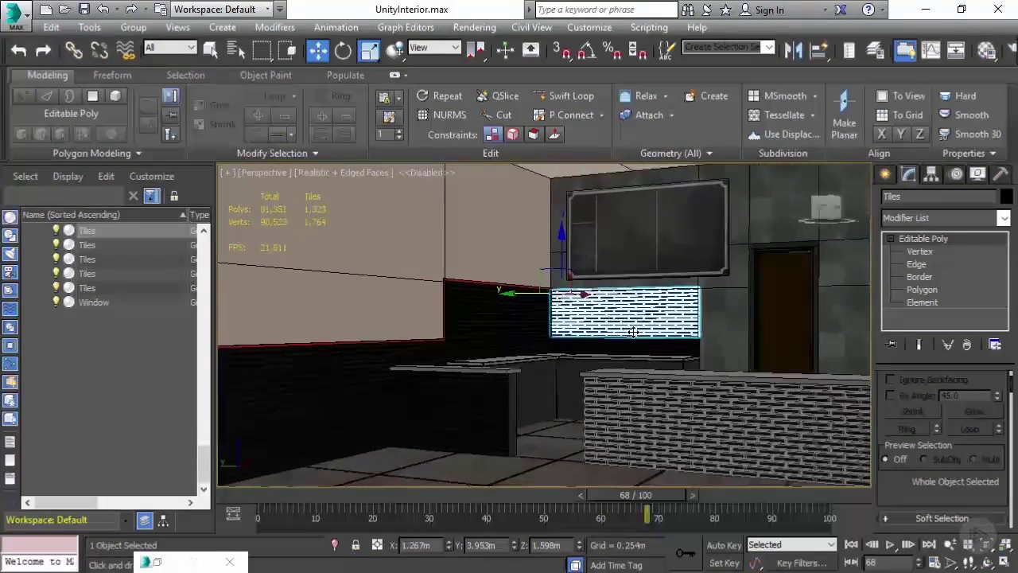
scroll(554, 294, down, 4)
alt+middle_drag(554, 294, 608, 374)
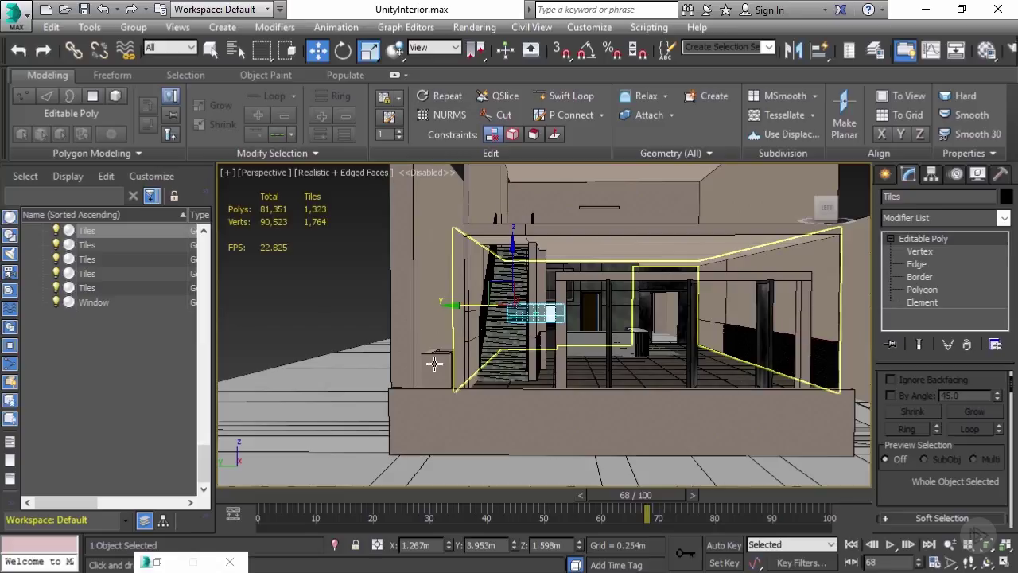
Clear the selection, select the Tiles_Counter wall behind the counter and frame it for inspection
click(308, 300)
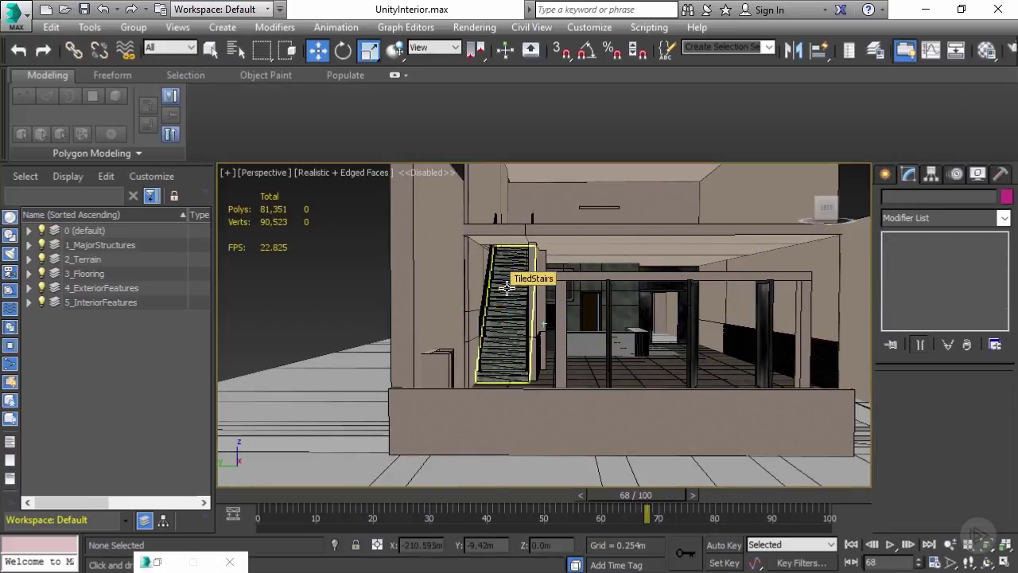
alt+middle_drag(507, 288, 608, 317)
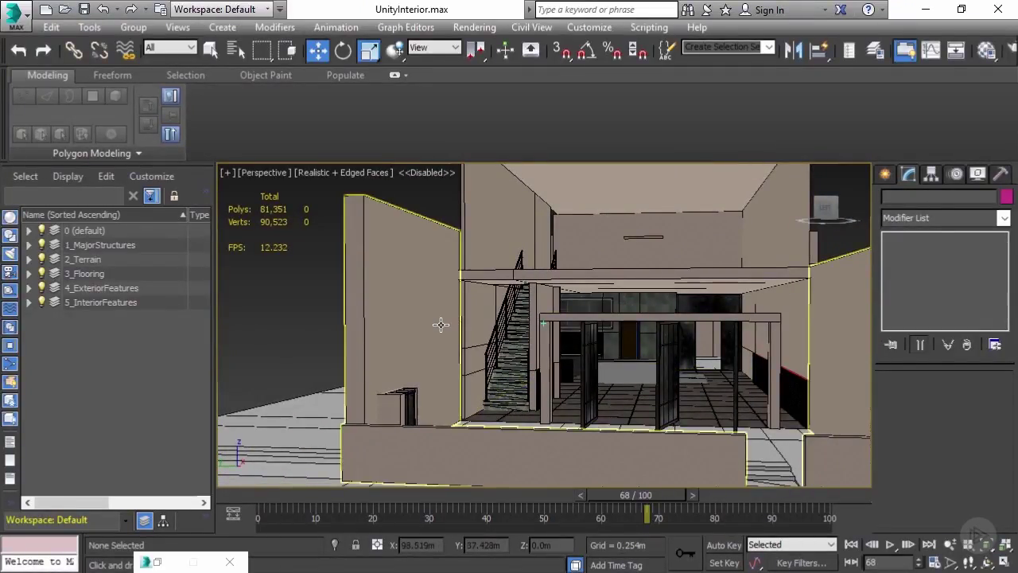
scroll(469, 323, up, 4)
scroll(518, 332, up, 3)
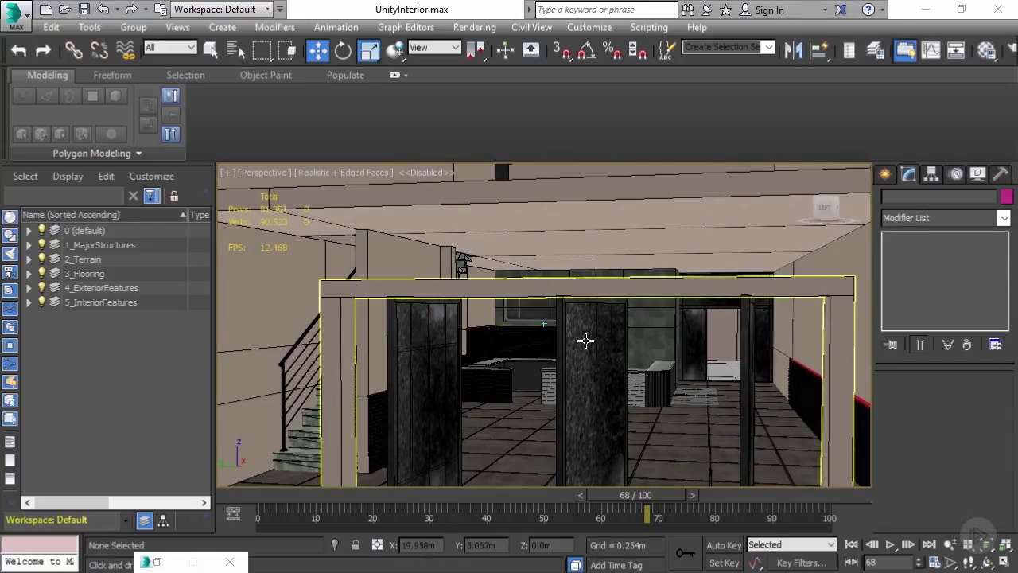
click(498, 337)
key(z)
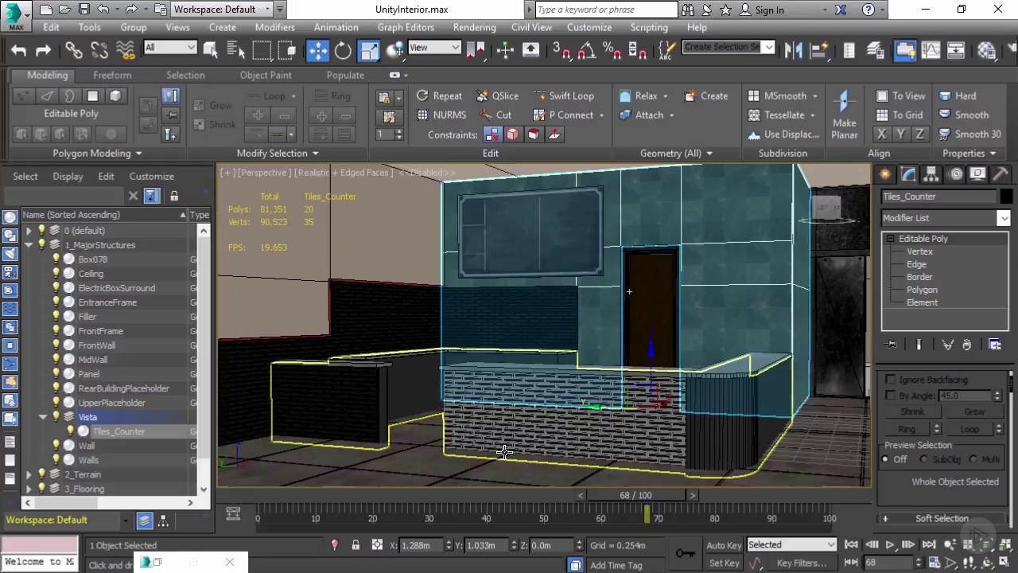
Isolate the brick Tiles object on the front of the serving counter and clear the selection
click(498, 385)
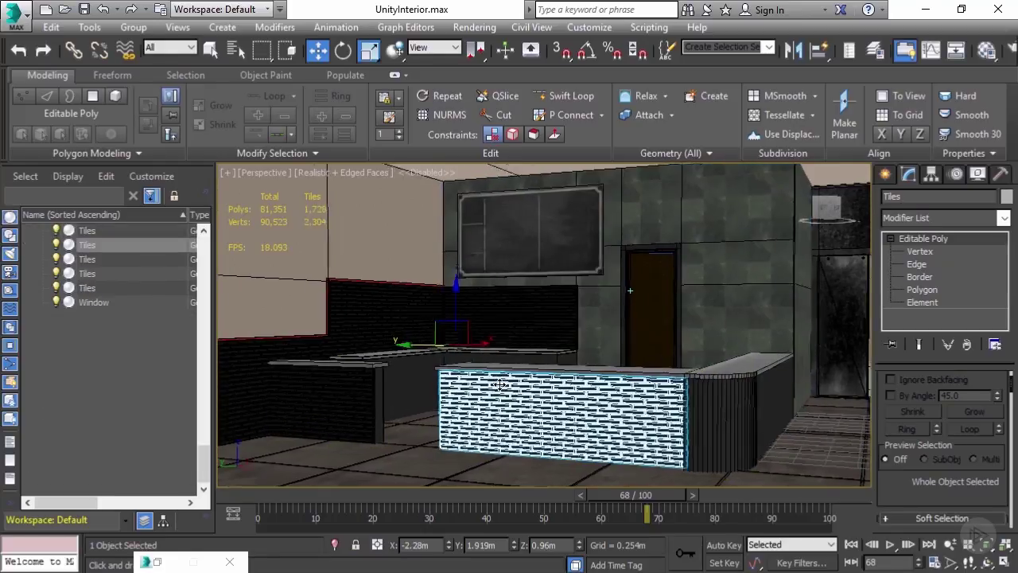
alt+middle_drag(498, 385, 449, 320)
right_click(448, 318)
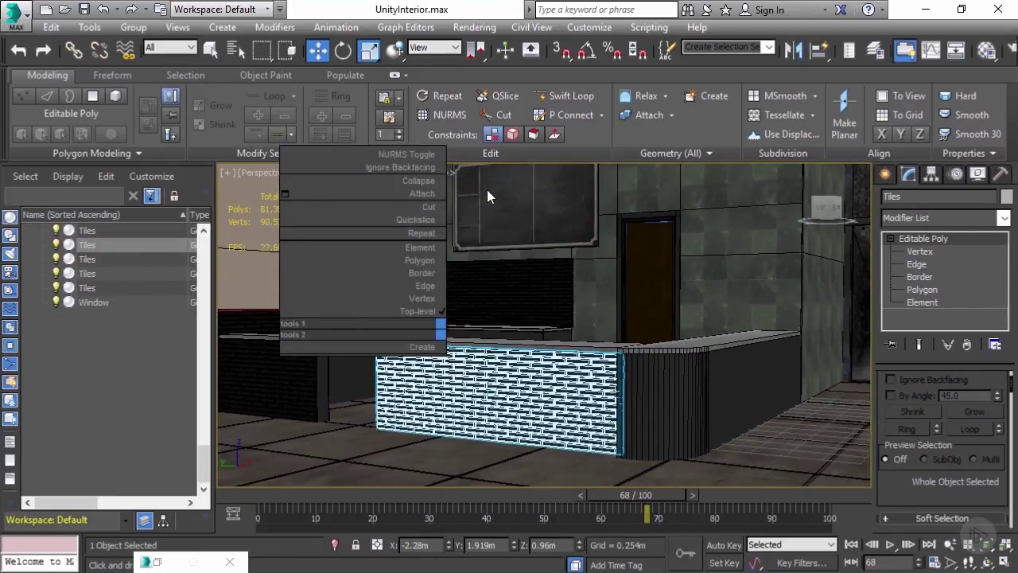
click(487, 189)
click(353, 331)
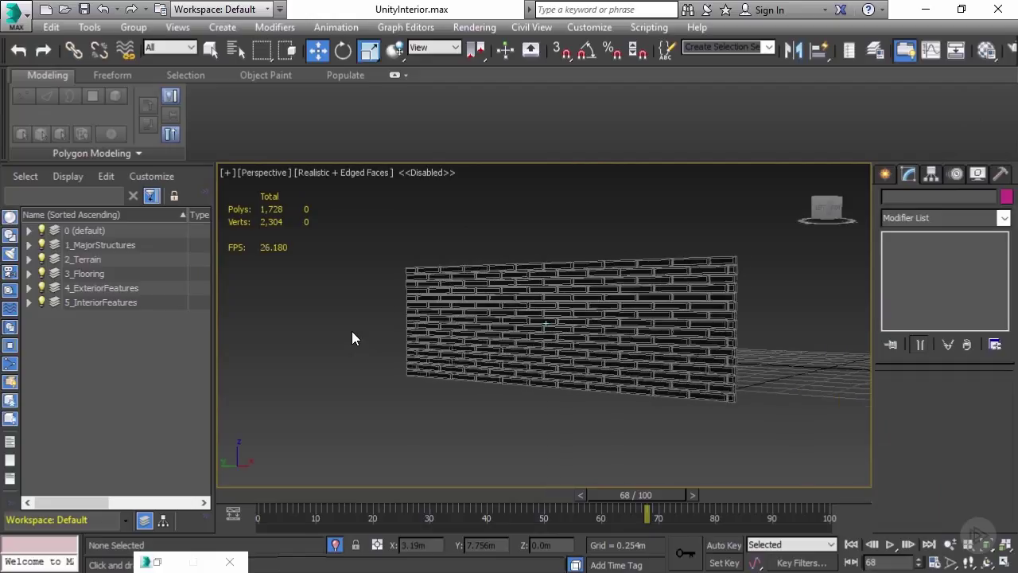
Examine the isolated brick tiles' edges and faces from several angles, including from behind, and end the isolation
scroll(352, 331, up, 10)
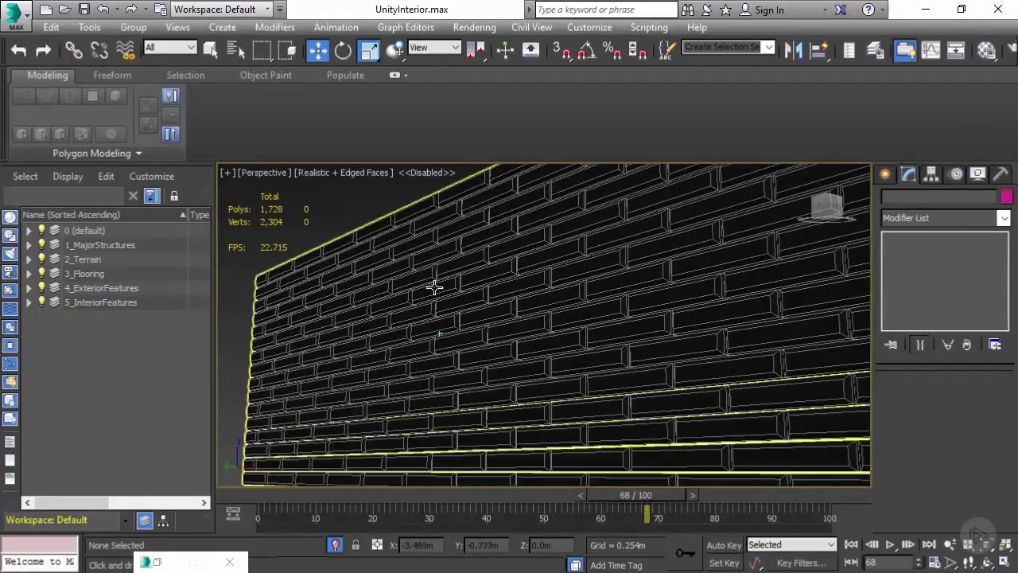
alt+middle_drag(597, 318, 589, 313)
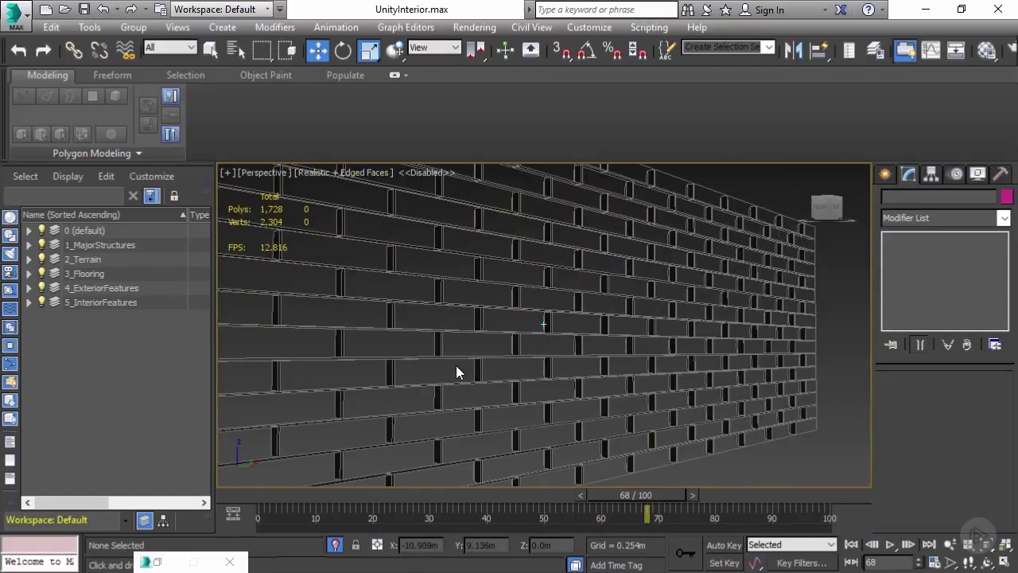
alt+middle_drag(456, 365, 503, 285)
scroll(501, 223, down, 3)
scroll(525, 200, down, 1)
alt+middle_drag(396, 294, 397, 294)
right_click(396, 294)
click(425, 181)
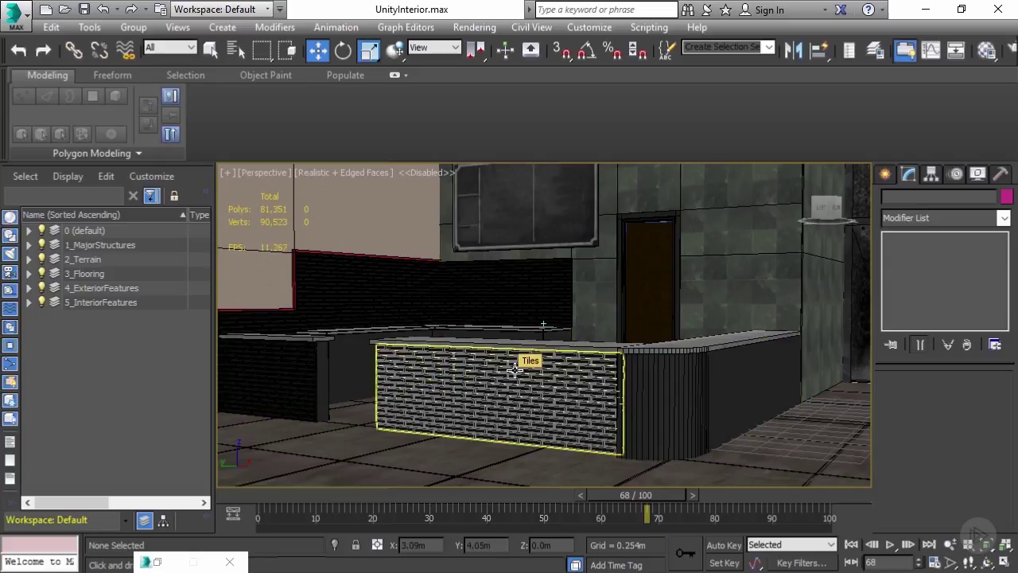
Select all scene objects and apply By Object display properties with Backface Cull and Edges Only enabled
click(648, 379)
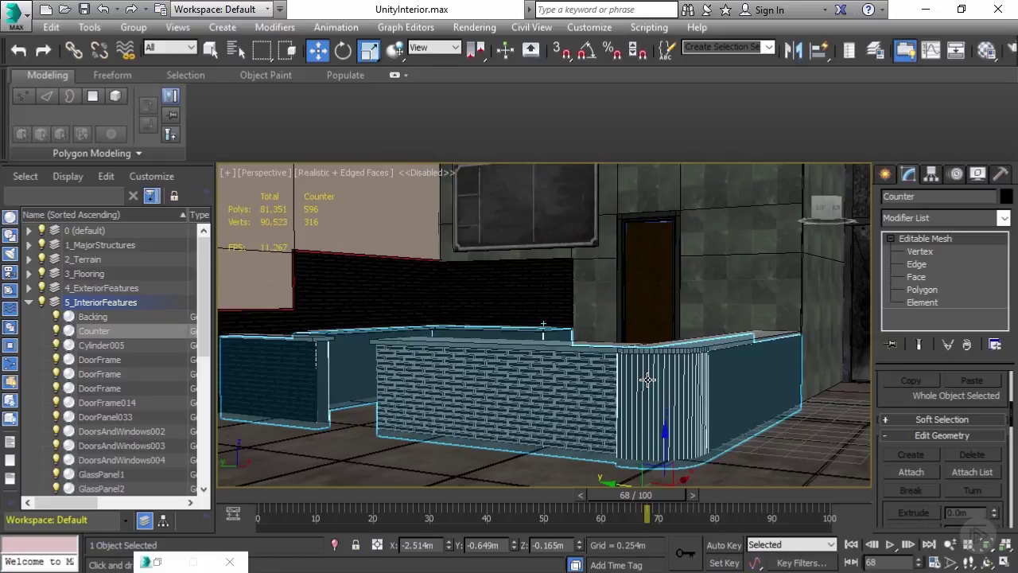
key(ctrl+a)
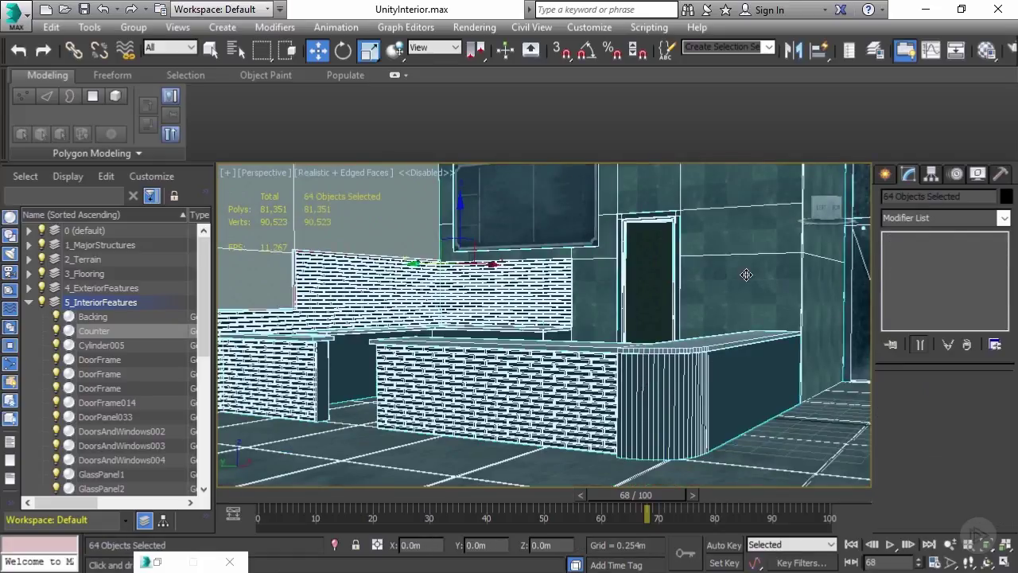
right_click(529, 230)
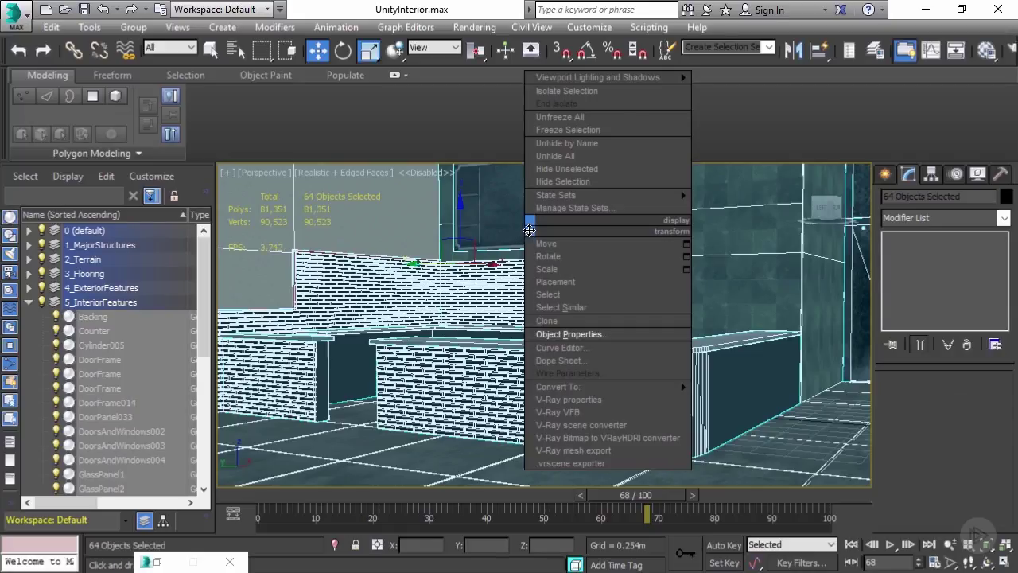
click(587, 335)
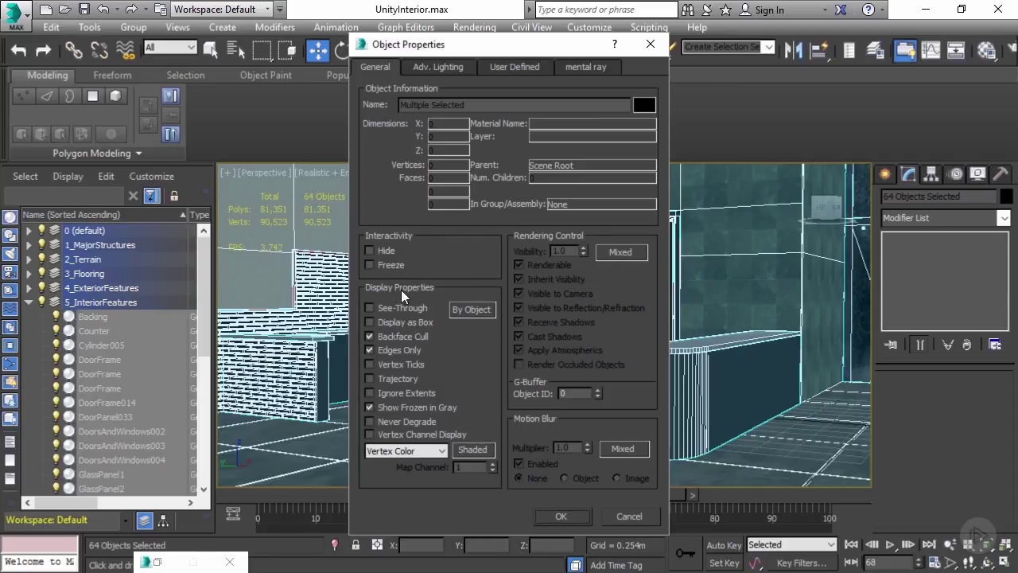
click(471, 310)
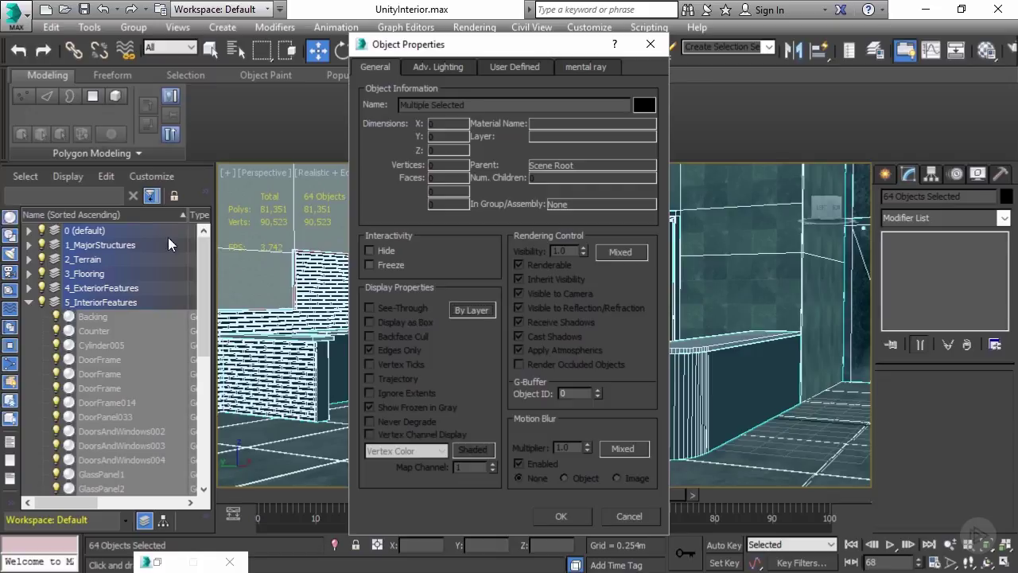
click(465, 311)
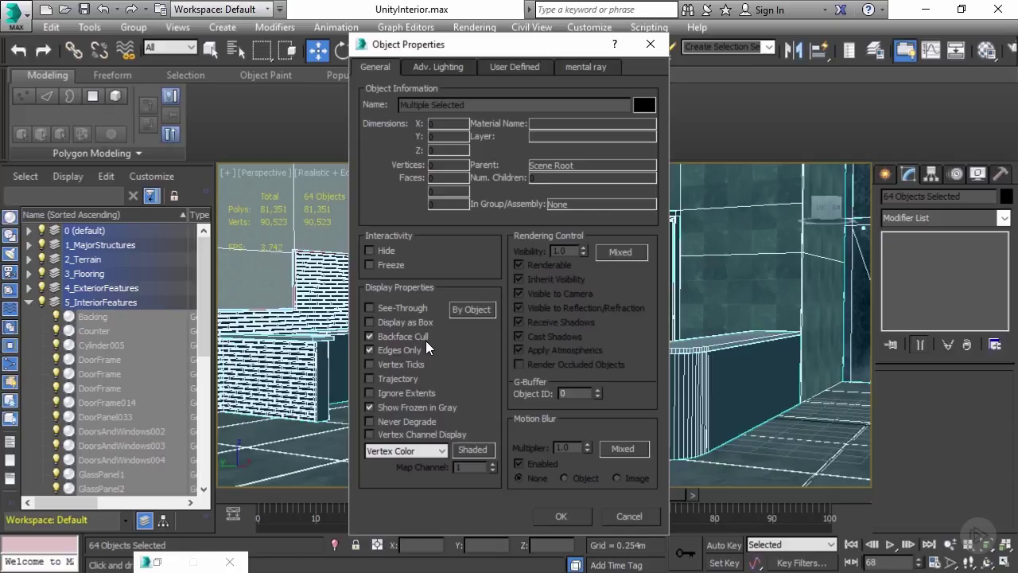
click(578, 511)
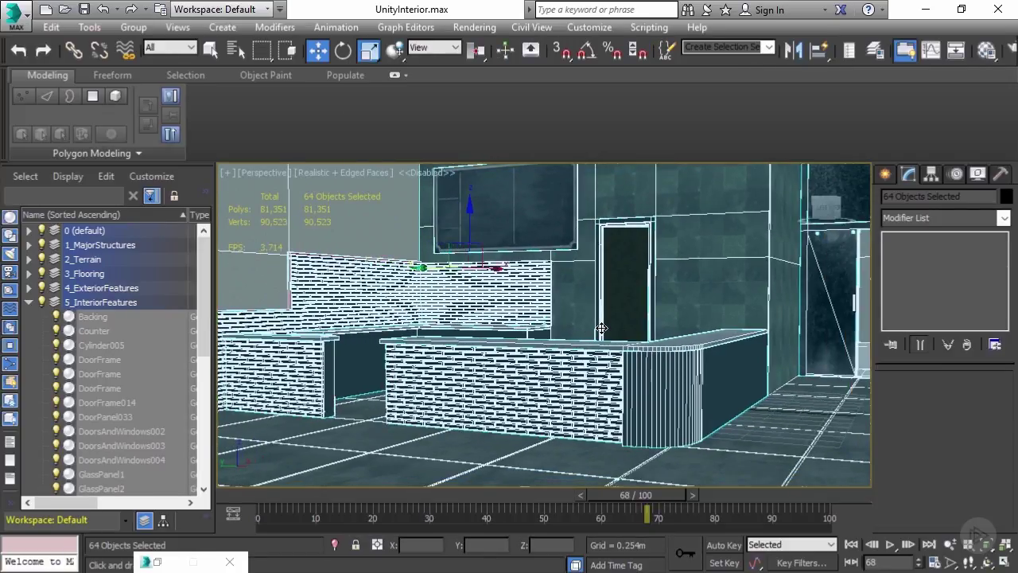
Reduce the selection to the door frame, clear it, and examine the building from outside and around the counter
click(608, 319)
scroll(608, 319, down, 4)
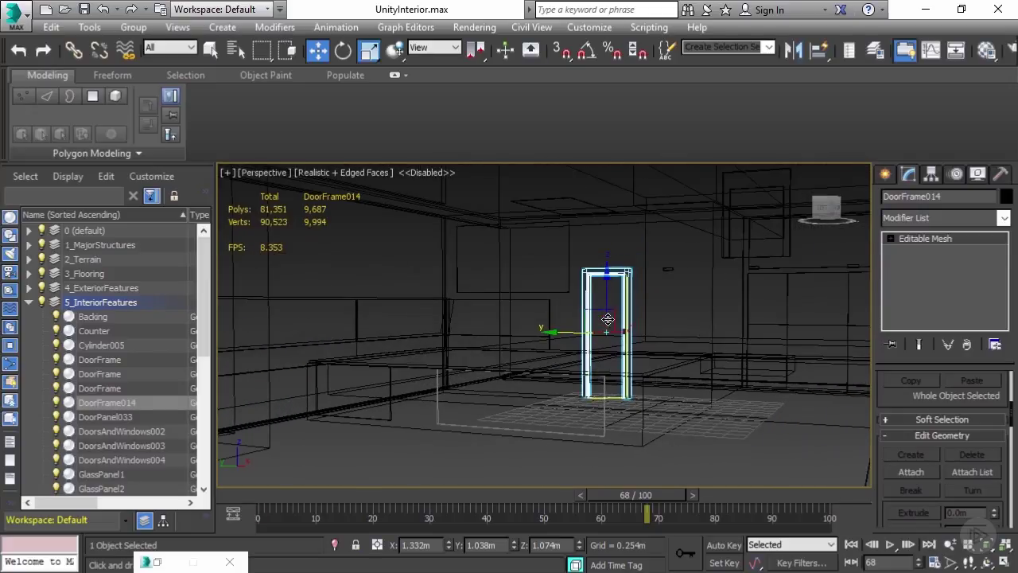
scroll(661, 299, down, 5)
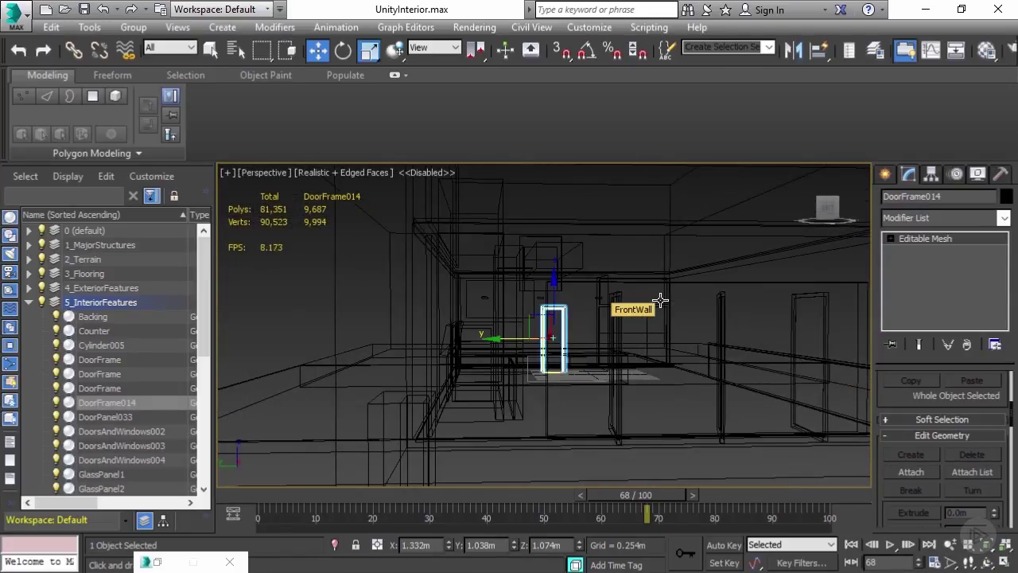
scroll(672, 305, down, 4)
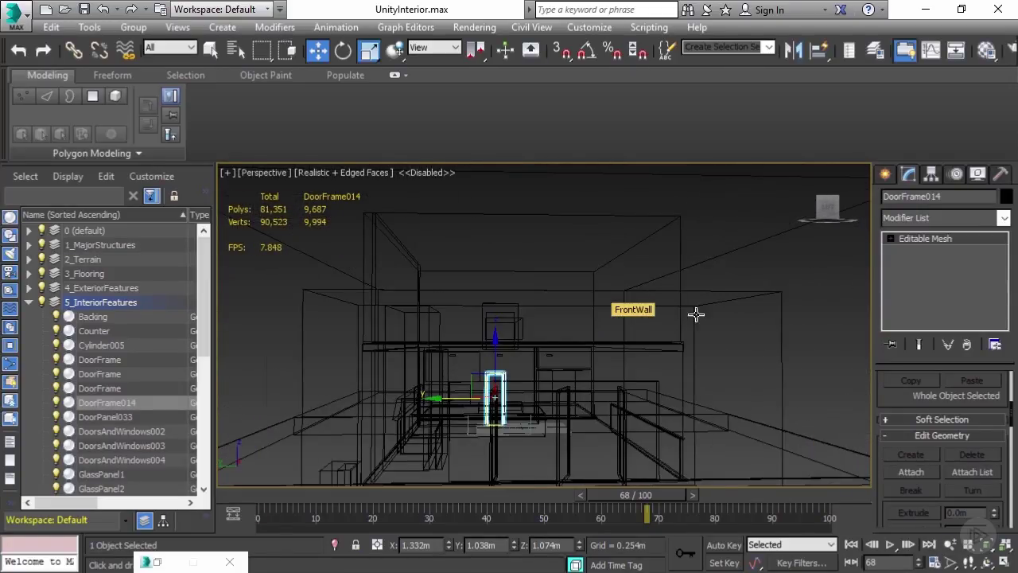
click(659, 198)
scroll(555, 325, up, 8)
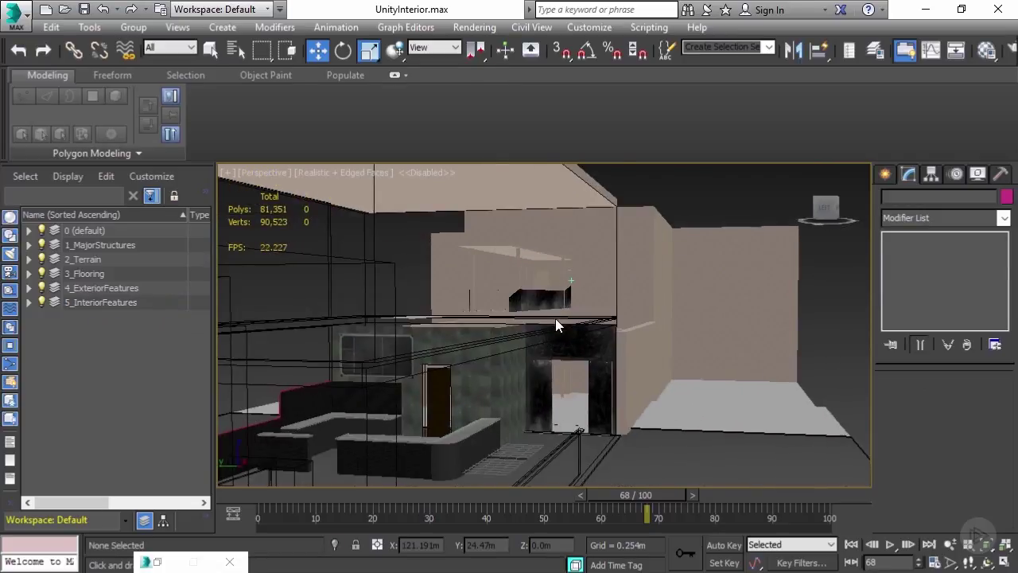
scroll(556, 324, up, 4)
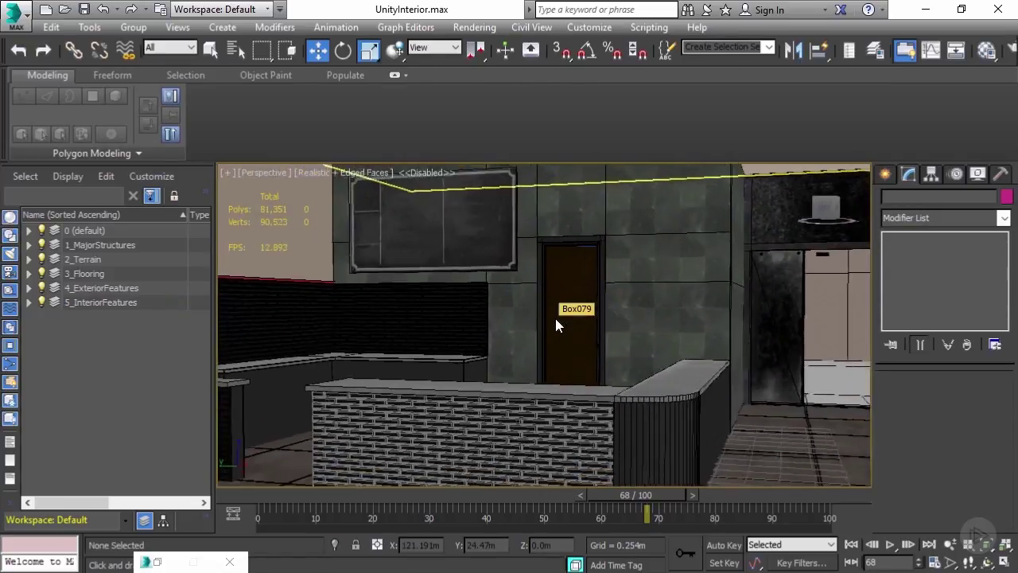
scroll(541, 297, down, 5)
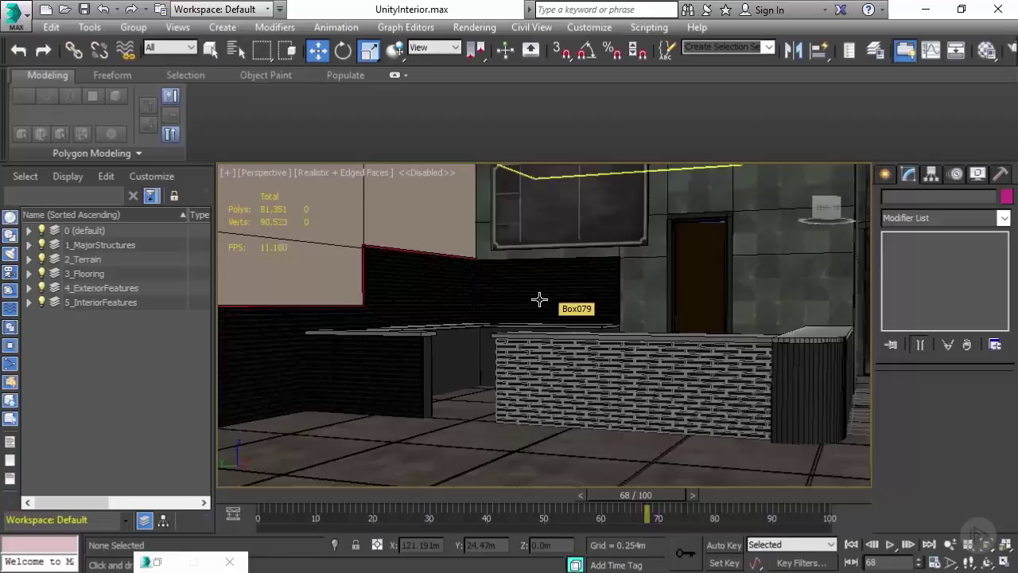
scroll(464, 345, down, 2)
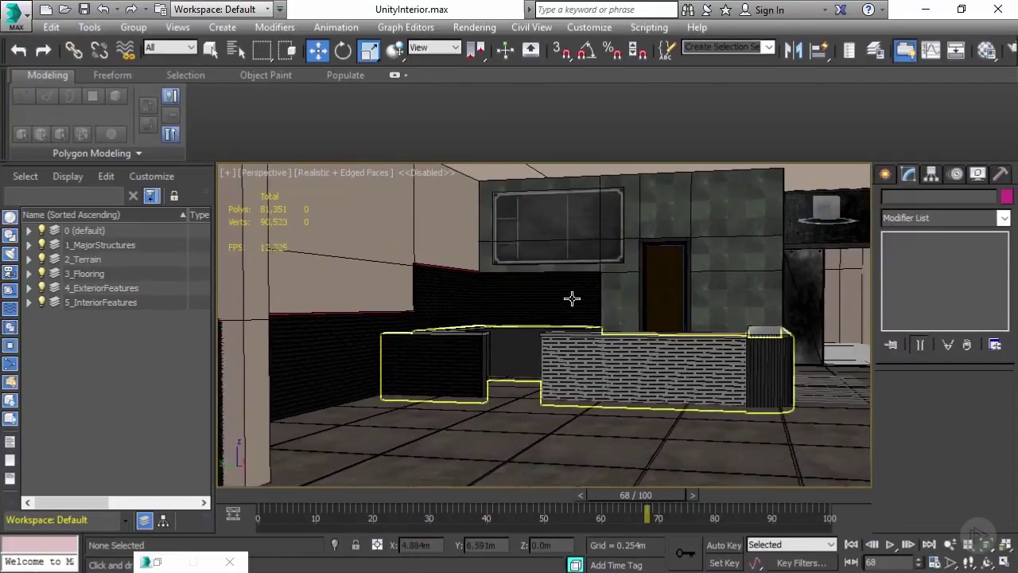
scroll(579, 297, up, 4)
Isolate the Tiles_Counter wall, clear the selection and examine the wall from its front and back sides
click(707, 273)
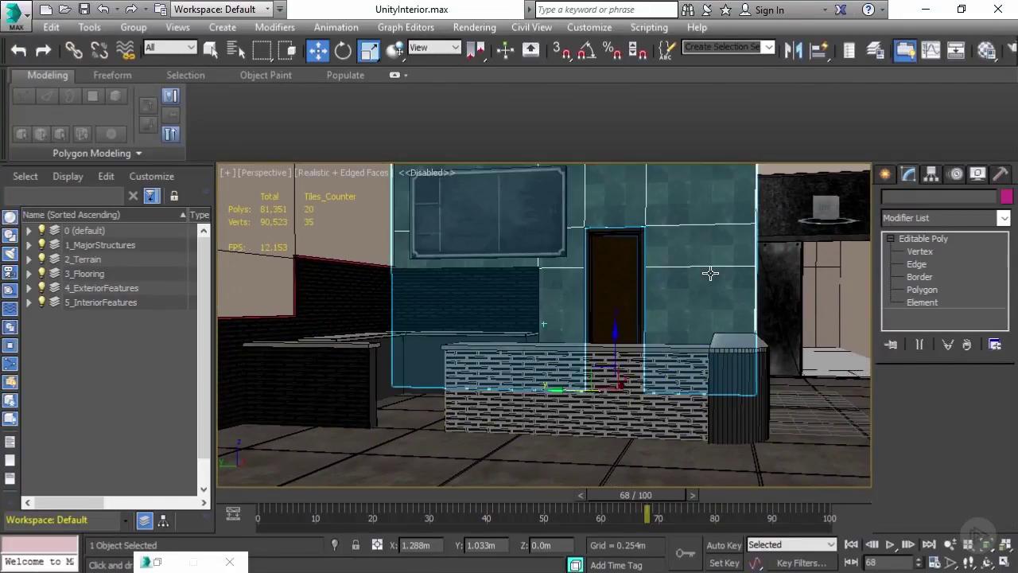
right_click(676, 254)
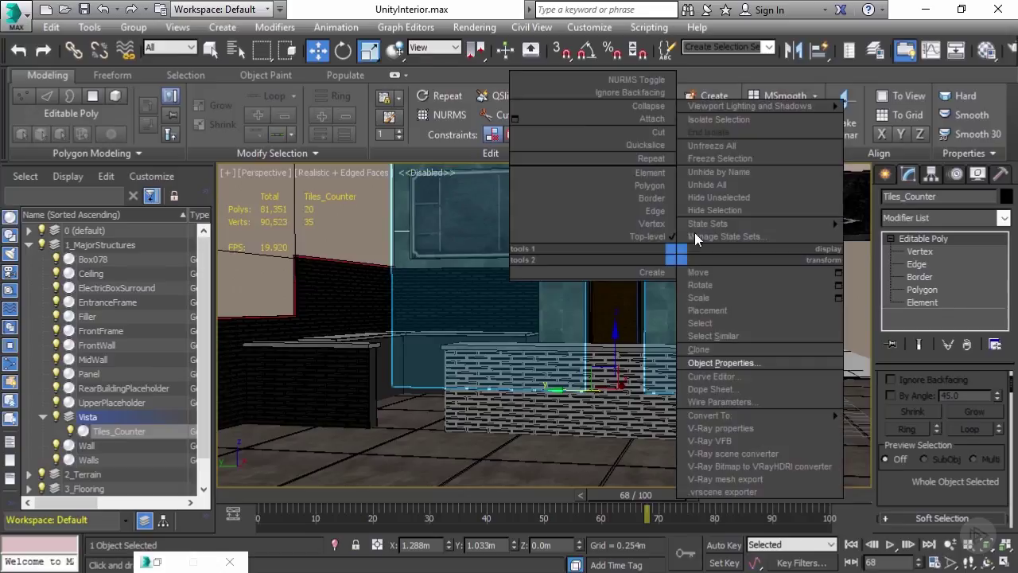
click(689, 118)
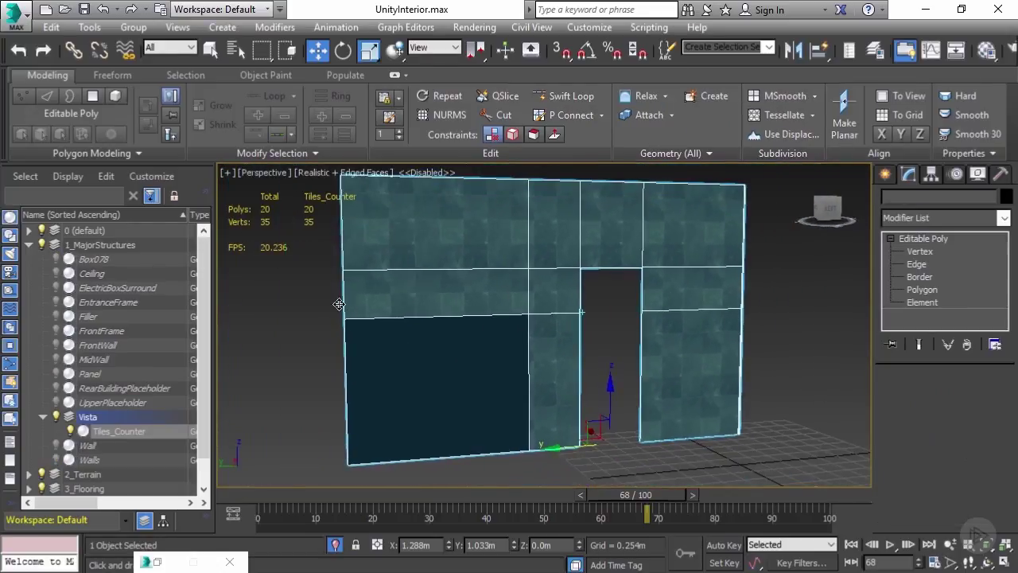
click(280, 325)
alt+middle_drag(403, 342, 587, 283)
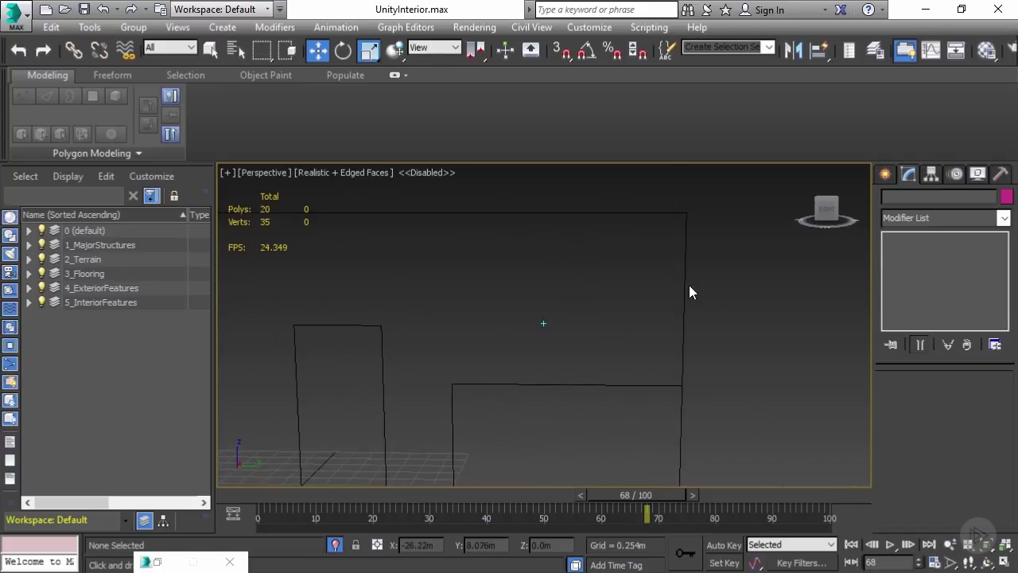
alt+middle_drag(689, 289, 883, 192)
Reselect the isolated Tiles_Counter wall and add a Normal modifier to it
click(545, 280)
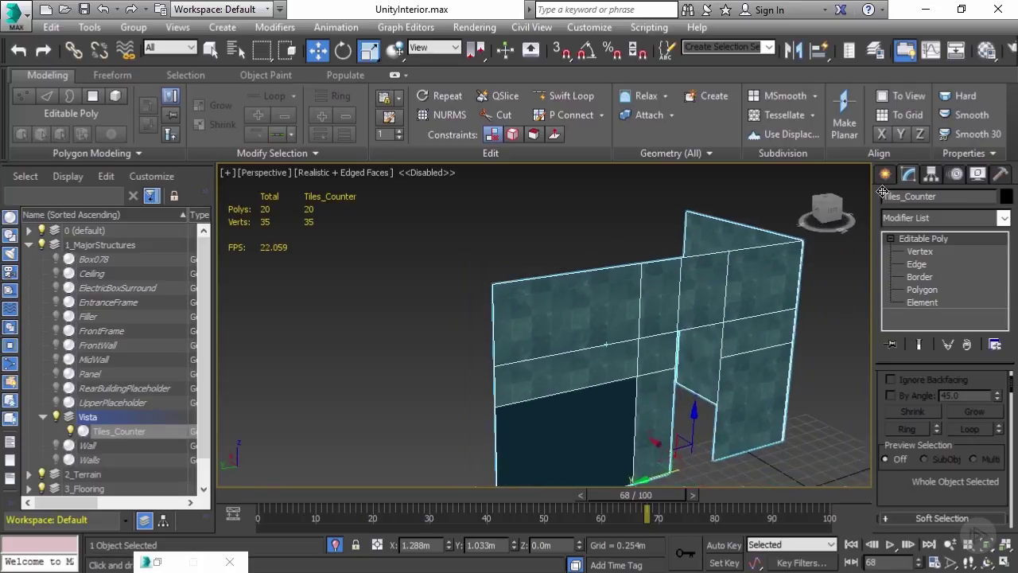
alt+middle_drag(589, 313, 523, 315)
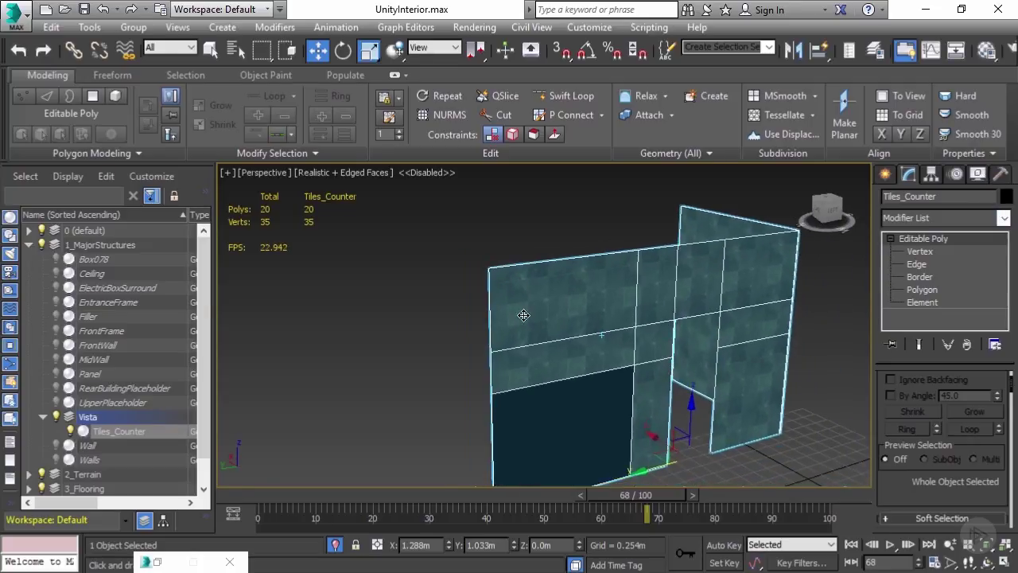
click(474, 255)
click(534, 268)
click(1004, 218)
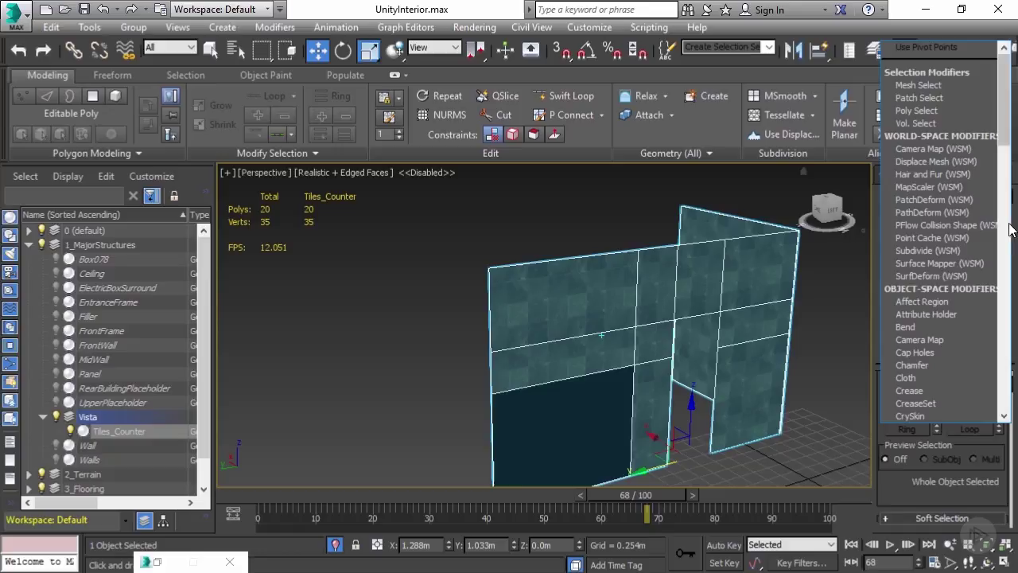
drag(1009, 155, 1002, 287)
click(910, 200)
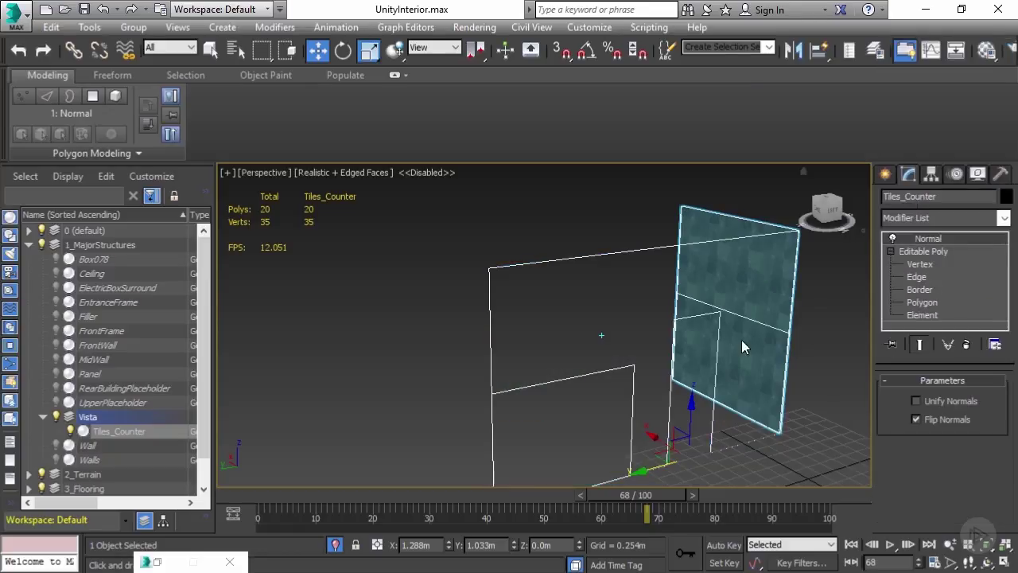
Toggle Flip Normals on the Tiles_Counter wall's Normal modifier several times, leaving it off
alt+middle_drag(667, 286, 641, 282)
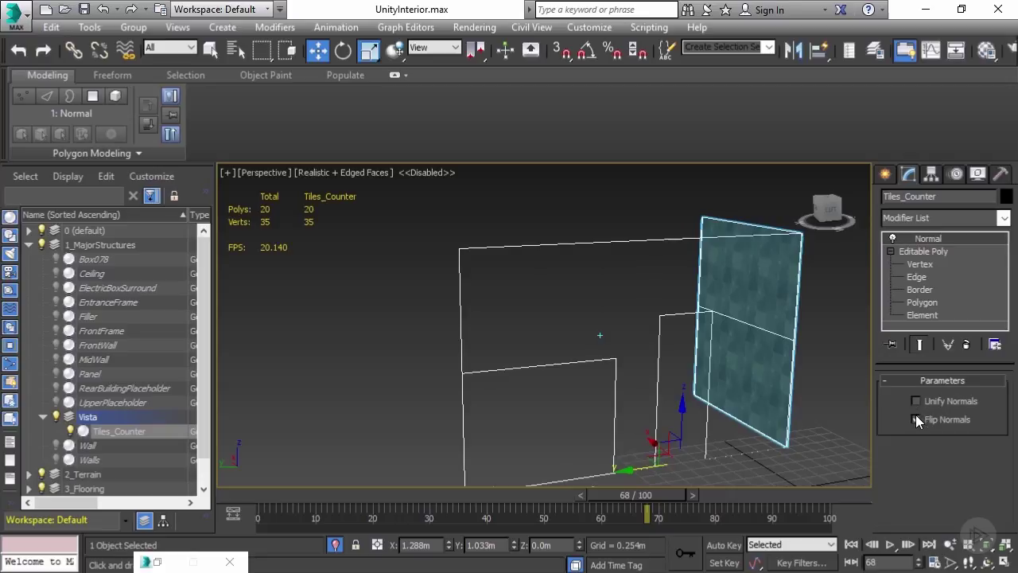
click(917, 419)
click(918, 419)
click(918, 419)
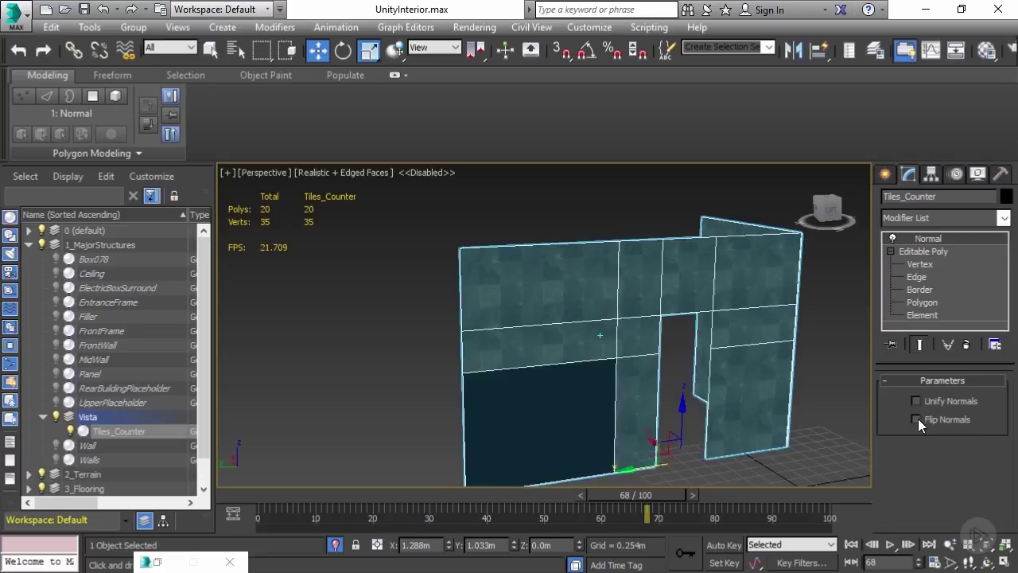
click(918, 419)
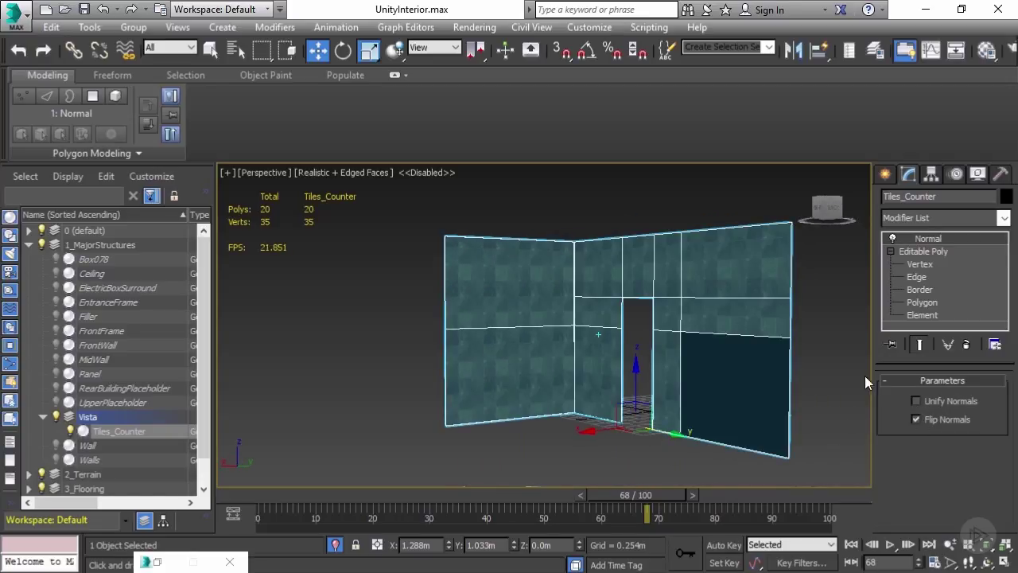
click(917, 419)
Inspect the Tiles_Counter wall from the front and collapse its modifier stack to an Editable Poly
alt+middle_drag(701, 302, 538, 302)
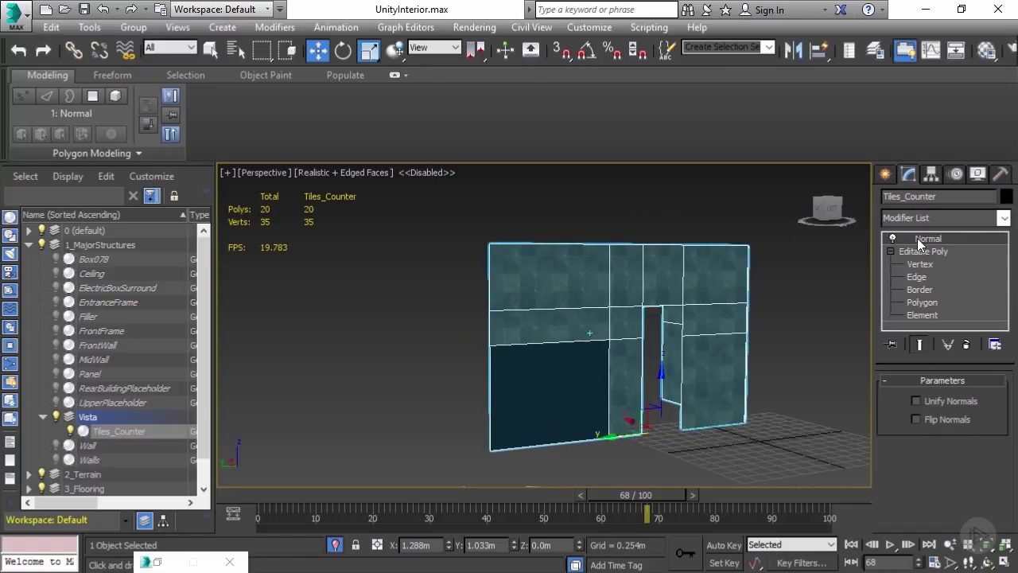
alt+middle_drag(710, 275, 775, 267)
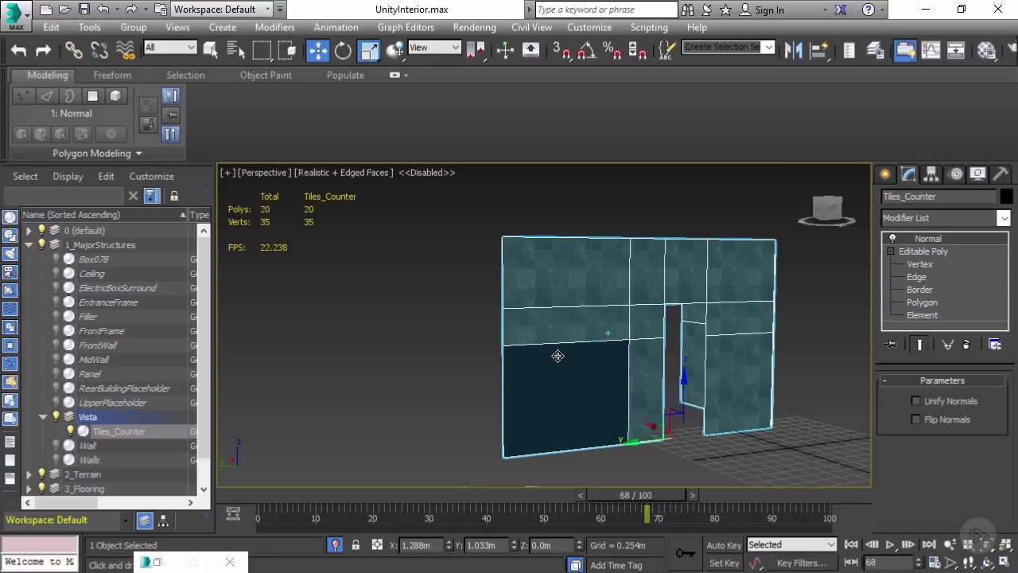
alt+middle_drag(590, 296, 681, 284)
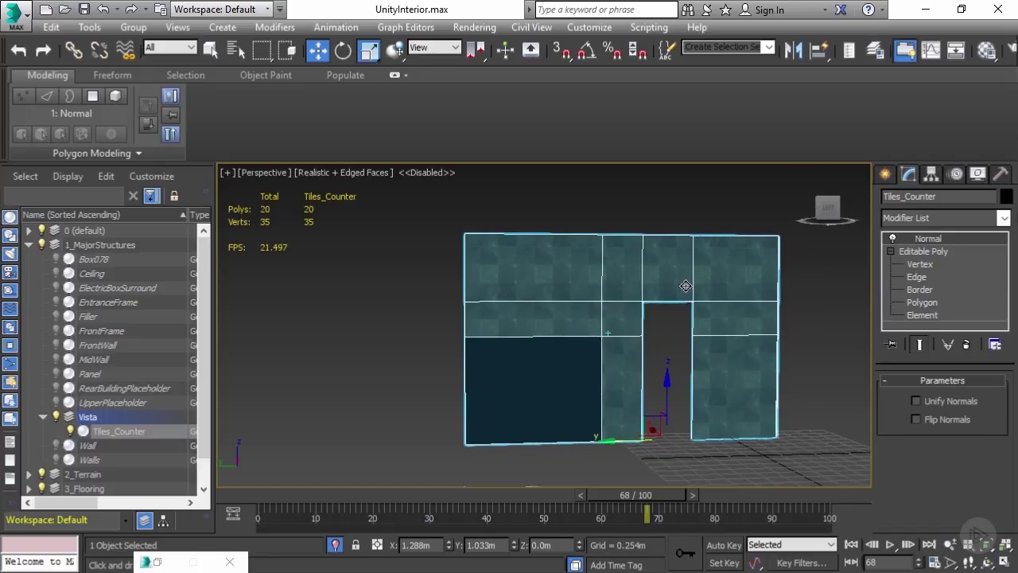
right_click(954, 233)
click(869, 387)
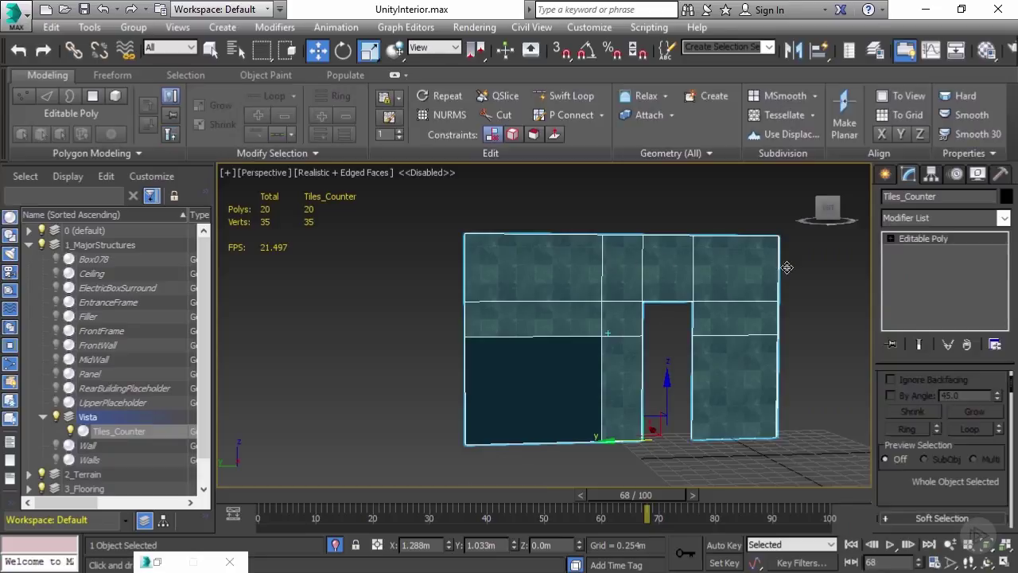
Enter polygon editing on the Tiles_Counter wall and select several of its individual front polygons in turn
click(890, 238)
click(921, 290)
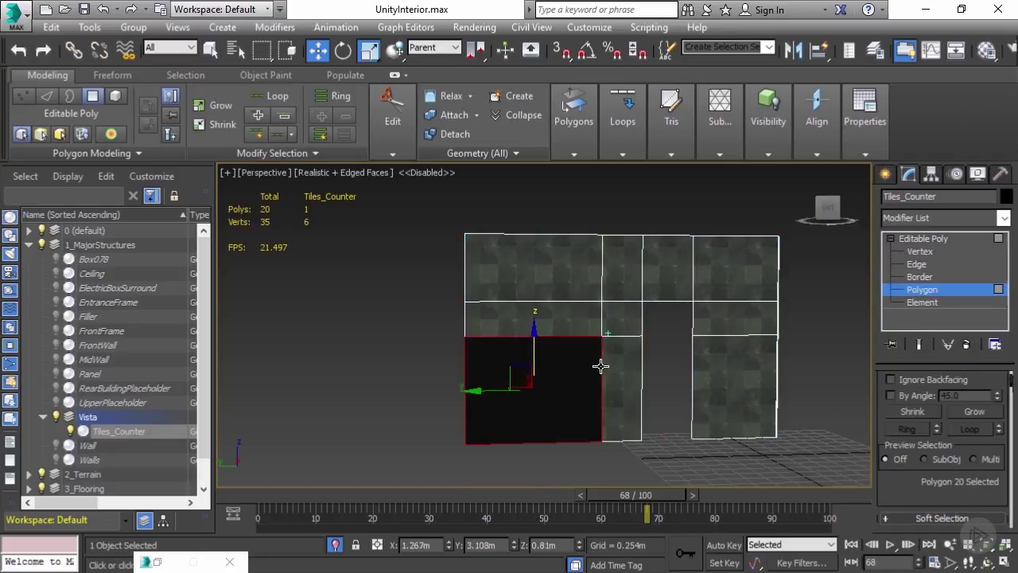
click(569, 332)
click(559, 275)
click(604, 270)
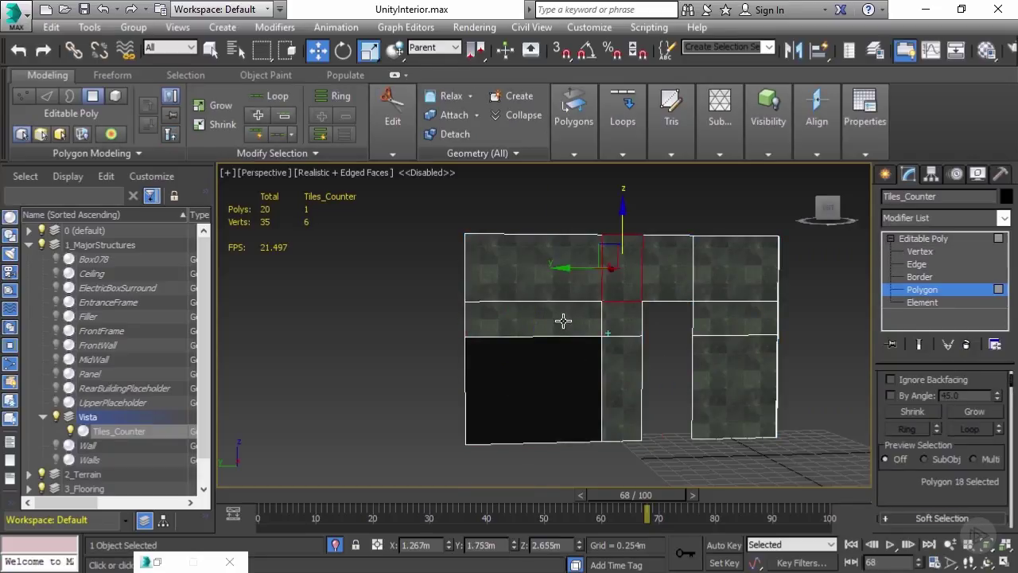
click(564, 321)
Detach the lower polygon between the doorway and the corner of Tiles_Counter as a separate object, and leave polygon editing
alt+middle_drag(691, 378, 688, 314)
scroll(689, 313, up, 4)
scroll(549, 390, down, 3)
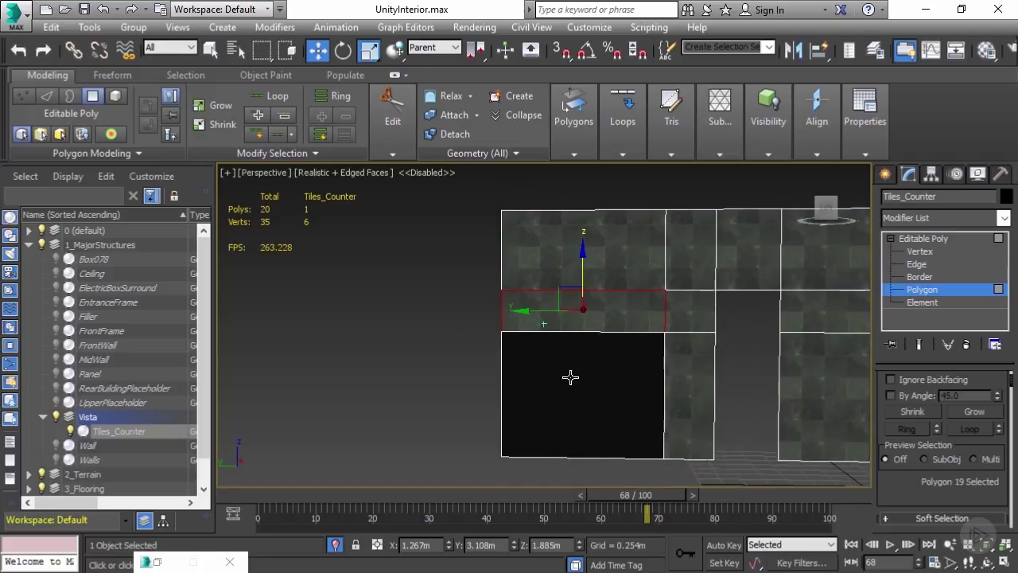
alt+middle_drag(605, 412, 525, 288)
click(706, 356)
scroll(525, 289, up, 1)
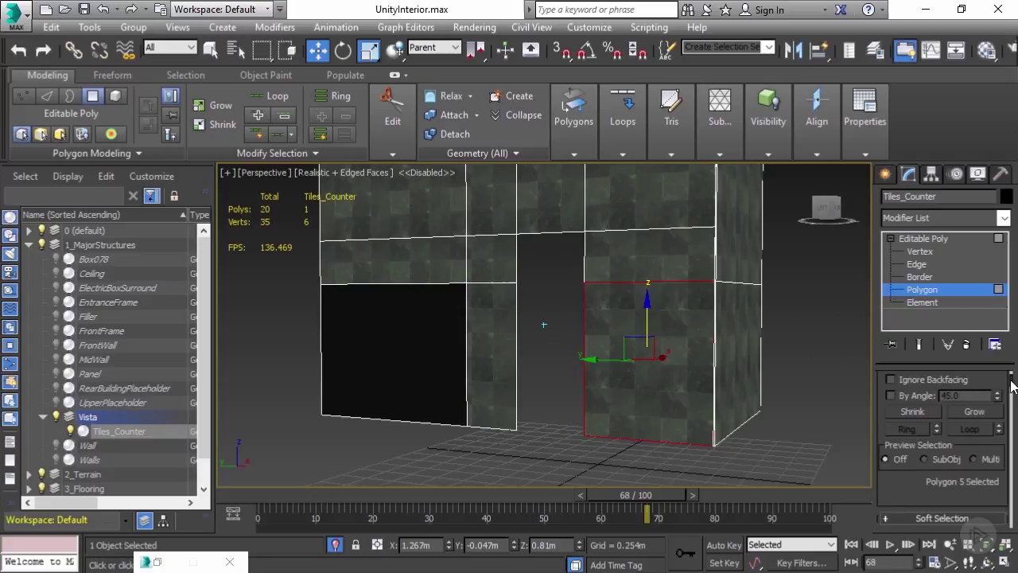
drag(1012, 385, 1013, 422)
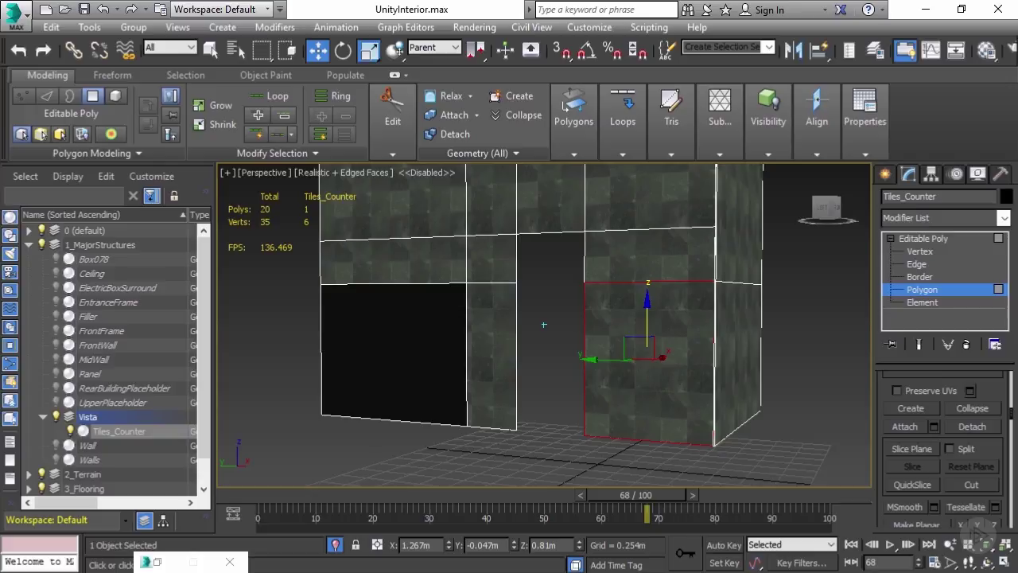
click(950, 239)
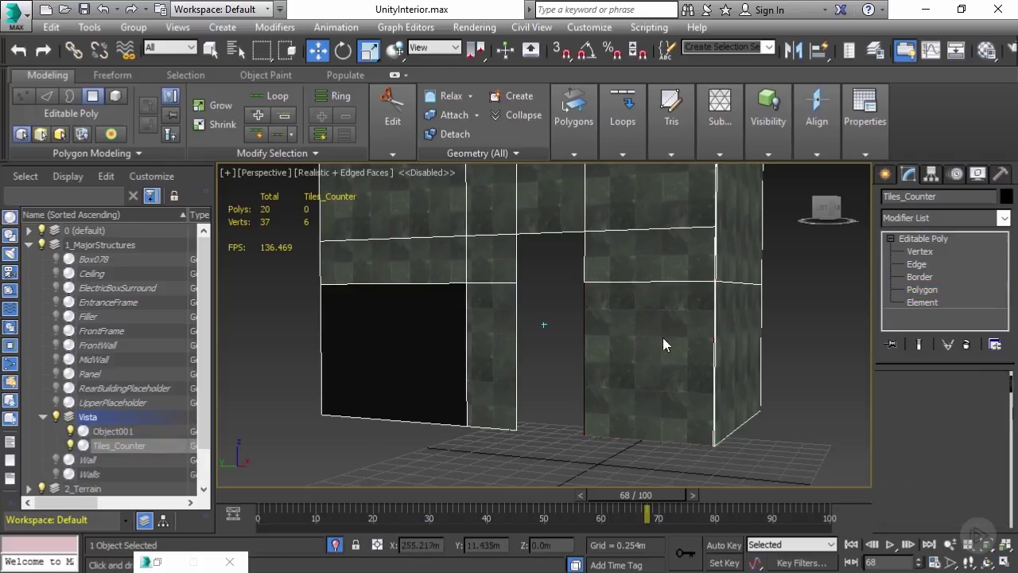
Select the detached lower wall panel beside the doorway and add a Normal modifier to it
click(647, 347)
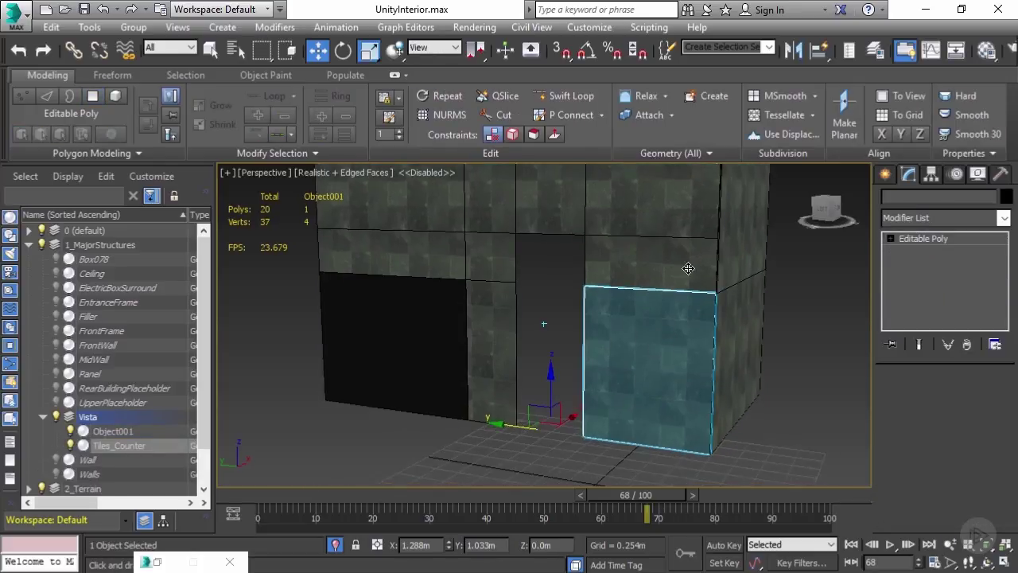
click(1003, 218)
drag(1008, 108, 1009, 249)
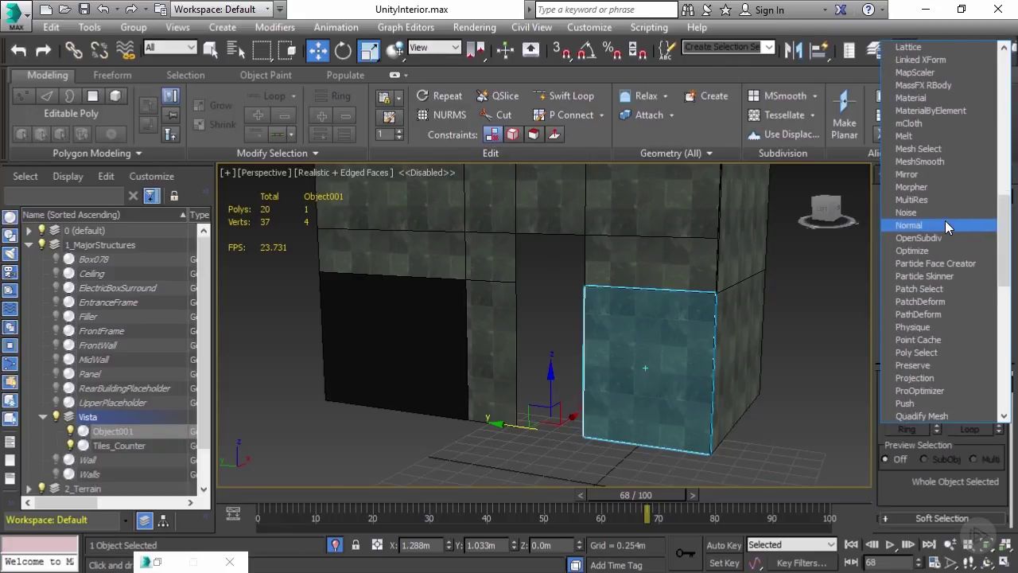
click(945, 220)
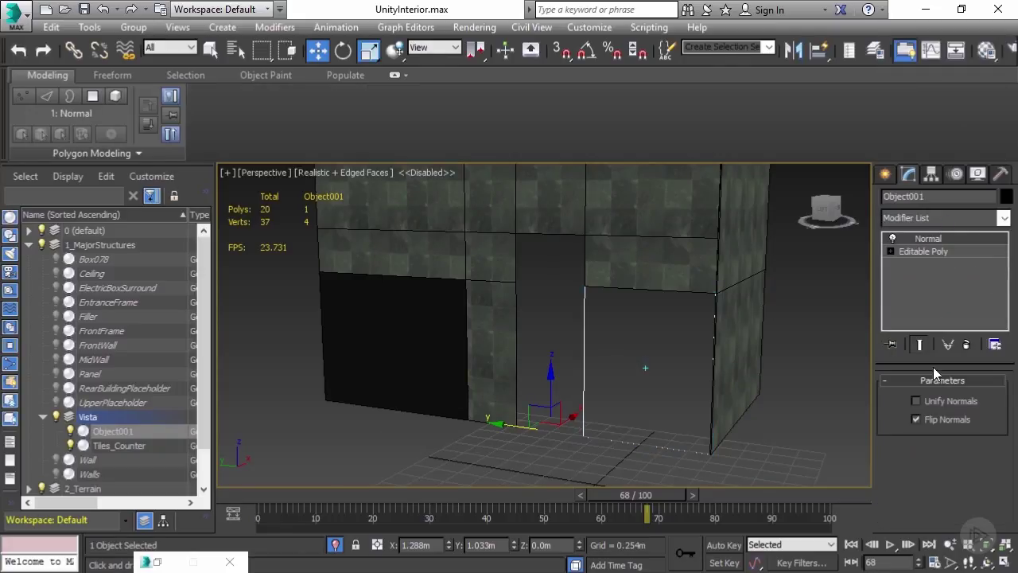
Toggle Flip Normals on the detached panel several times, leaving it off, and collapse the panel's stack to an Editable Poly
click(916, 419)
click(915, 420)
click(916, 420)
alt+middle_drag(827, 382, 622, 249)
click(915, 419)
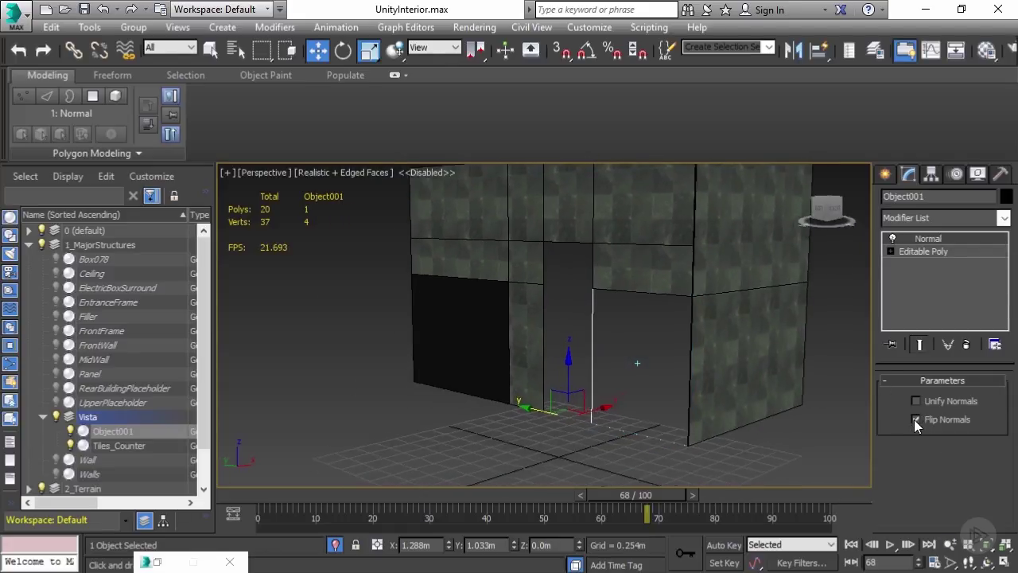
click(916, 419)
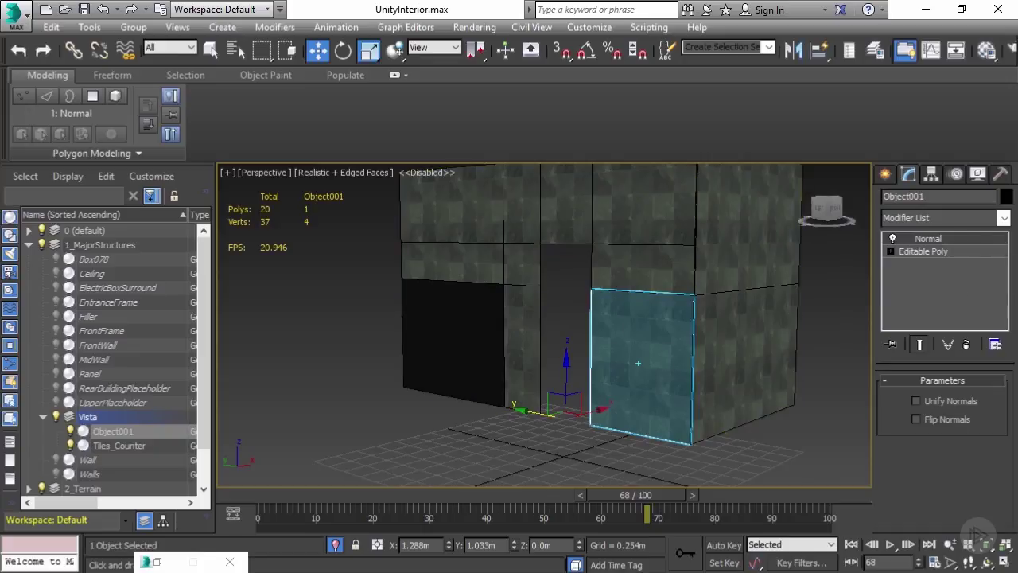
right_click(941, 240)
click(870, 386)
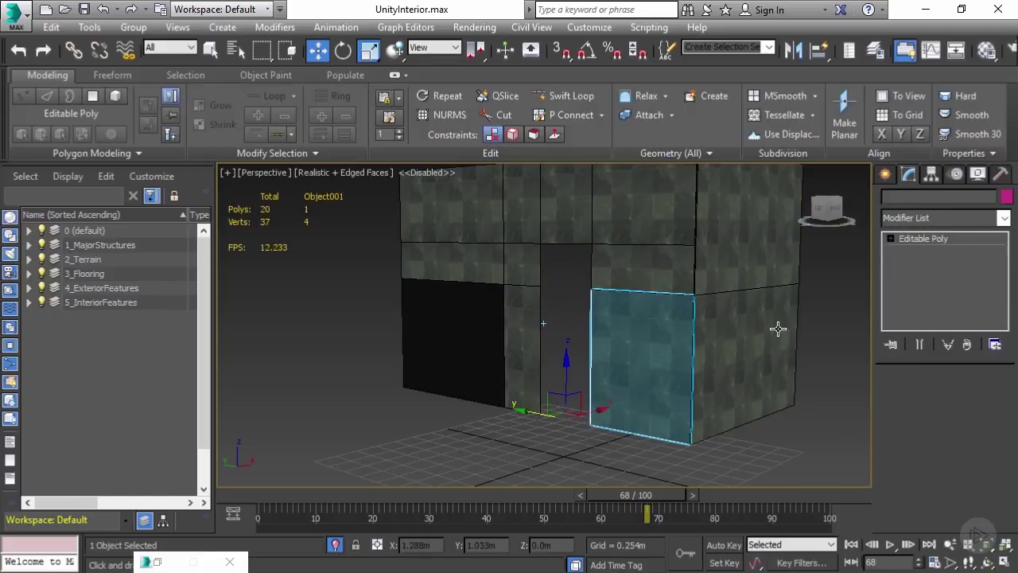
Select the Tiles_Counter wall and attach the detached lower panel back to it
click(746, 301)
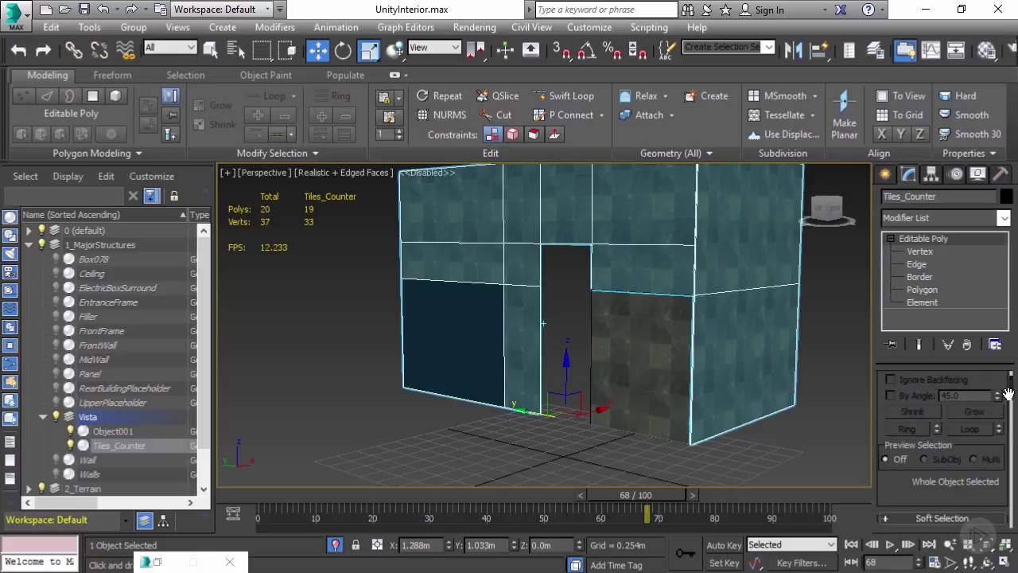
scroll(957, 429, down, 5)
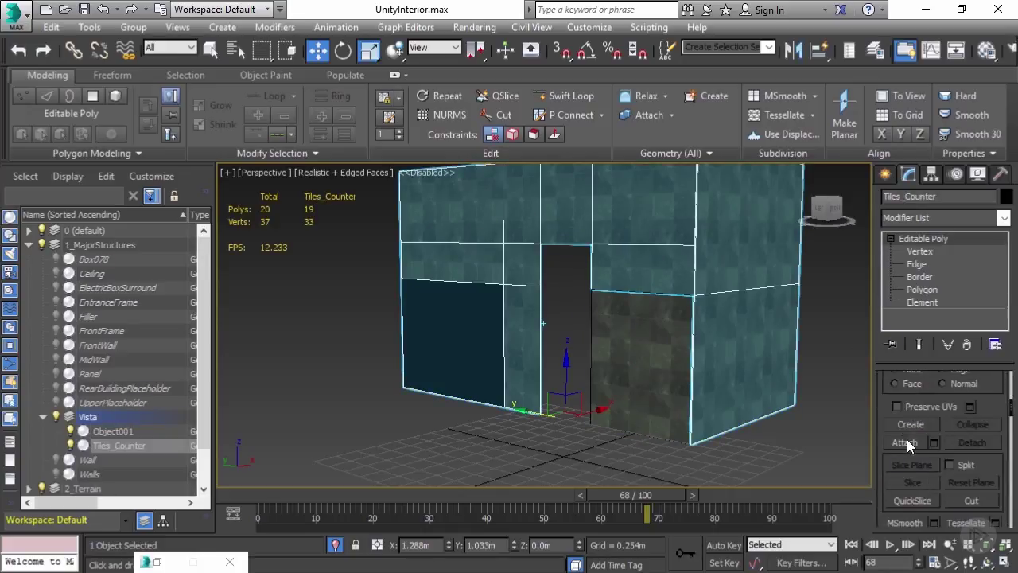
click(906, 443)
click(629, 318)
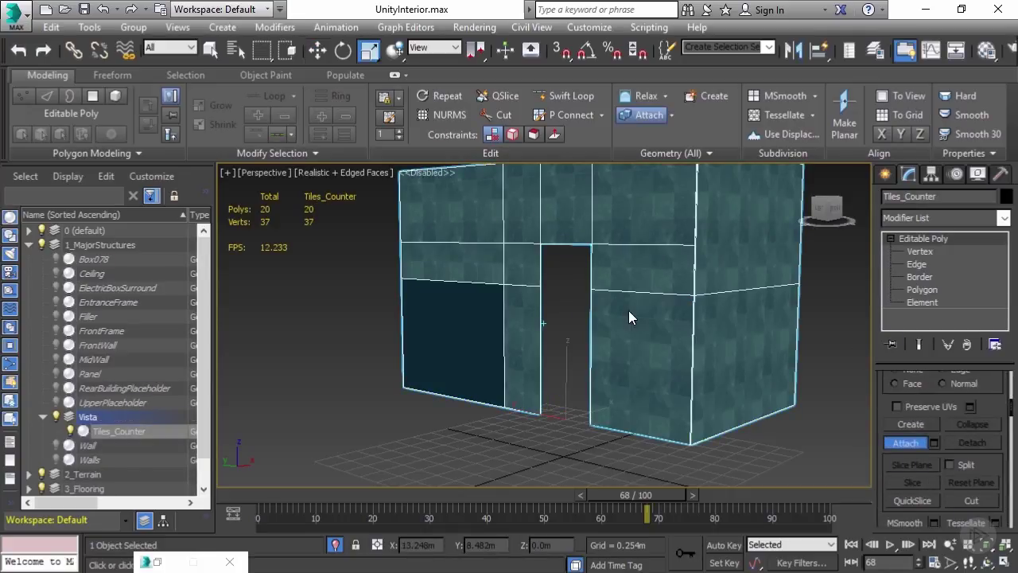
click(907, 443)
Weld all vertices of the Tiles_Counter wall with a 0.003 m threshold and return to the object level
click(916, 253)
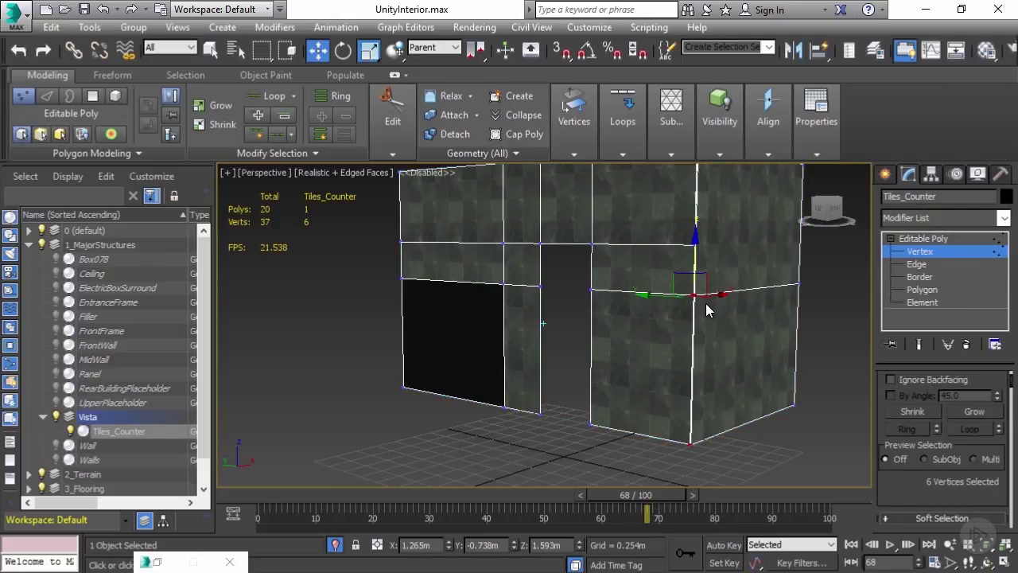
key(ctrl+a)
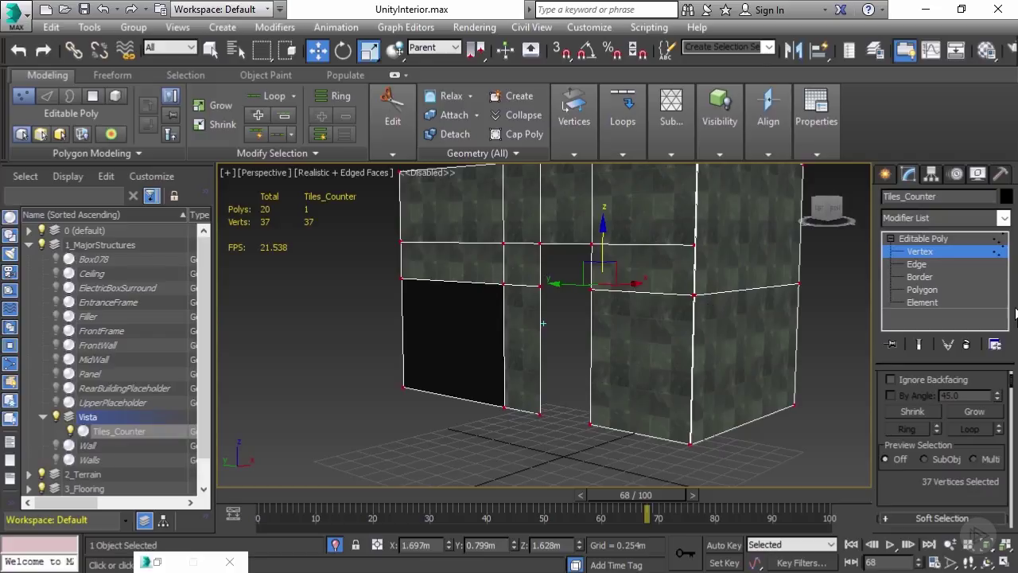
drag(1013, 385, 1013, 401)
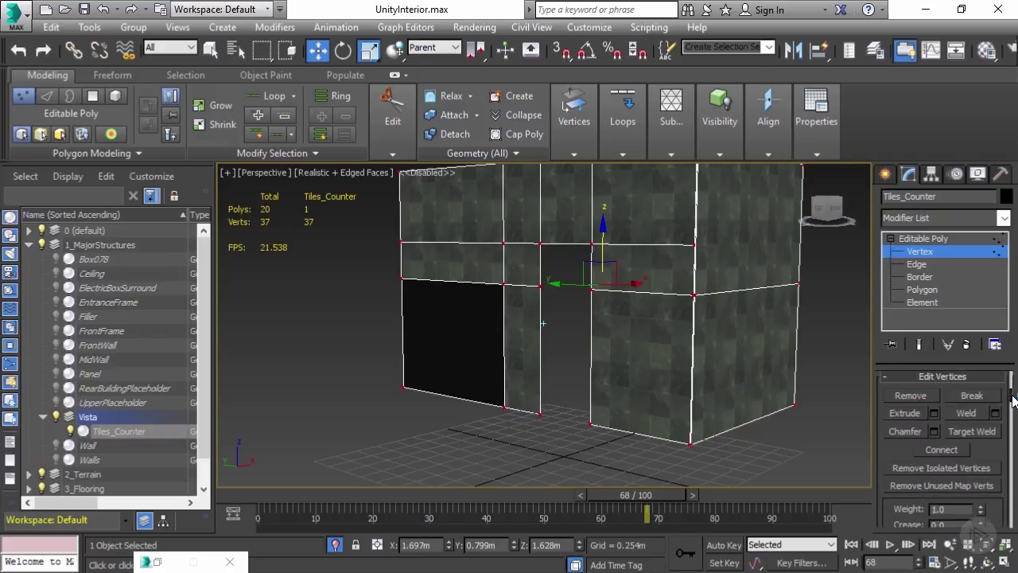
click(995, 412)
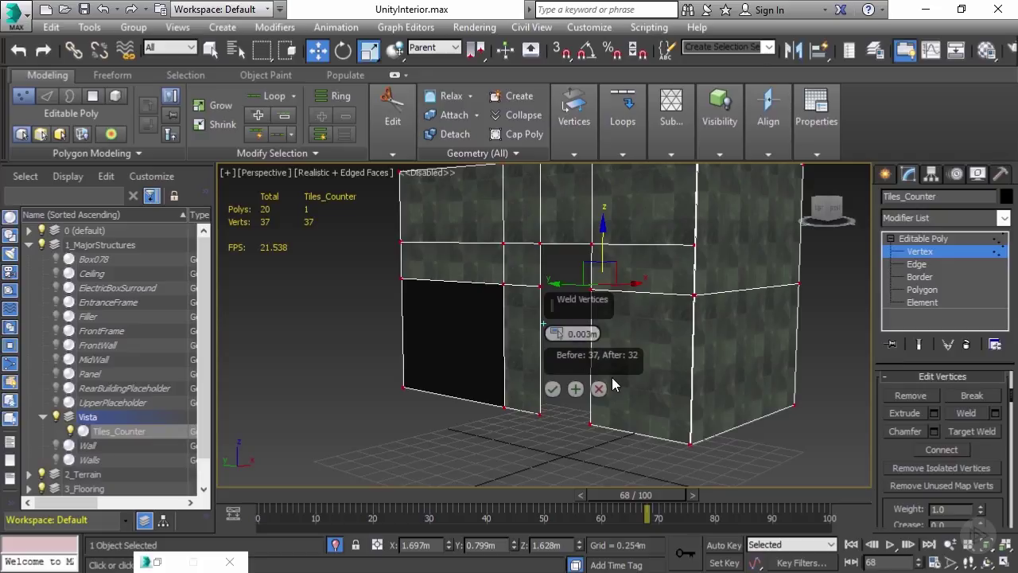
click(553, 388)
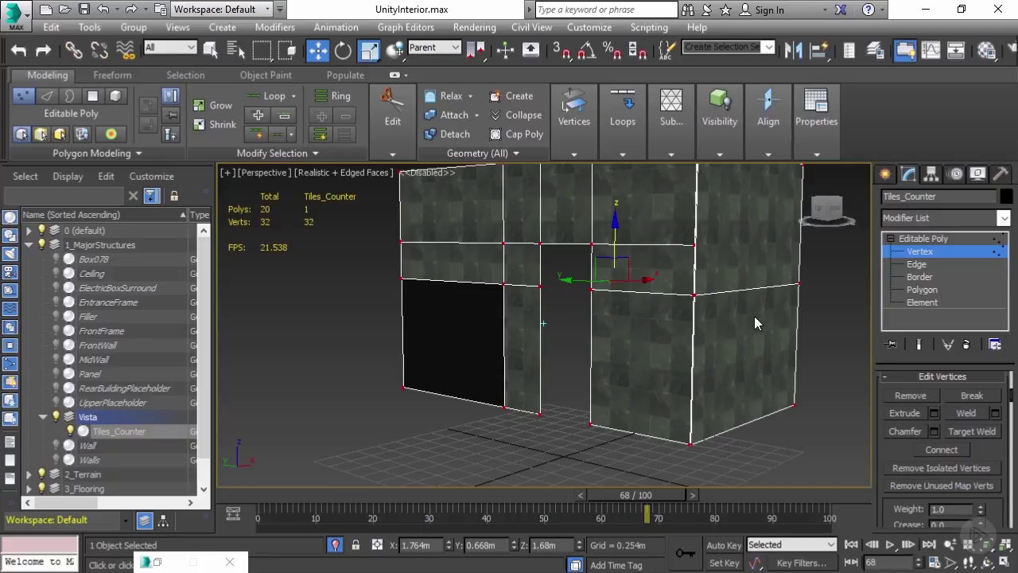
click(924, 238)
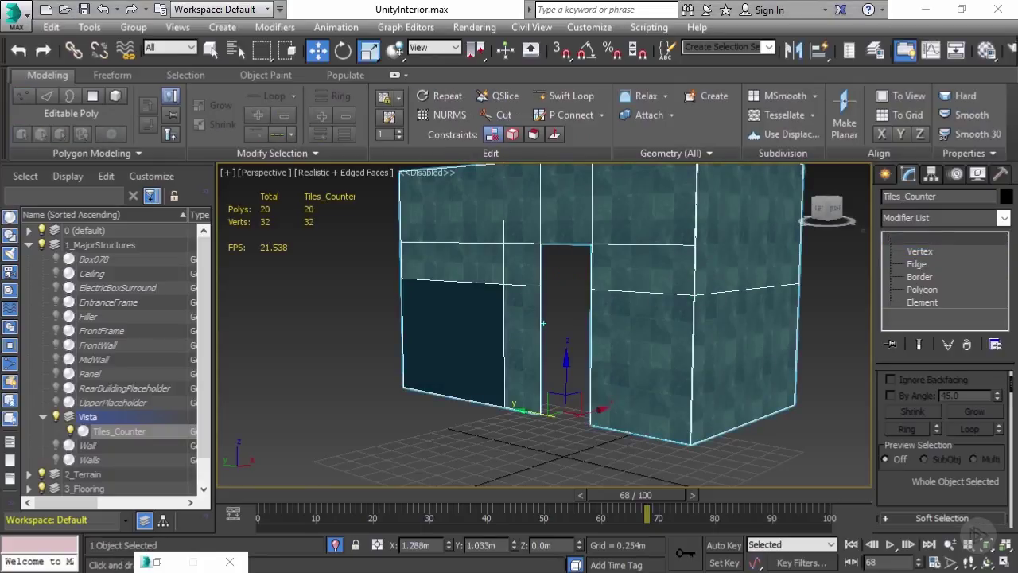
End the isolation of Tiles_Counter to show the whole scene, and collapse the 1_MajorStructures layer in the scene list
right_click(302, 276)
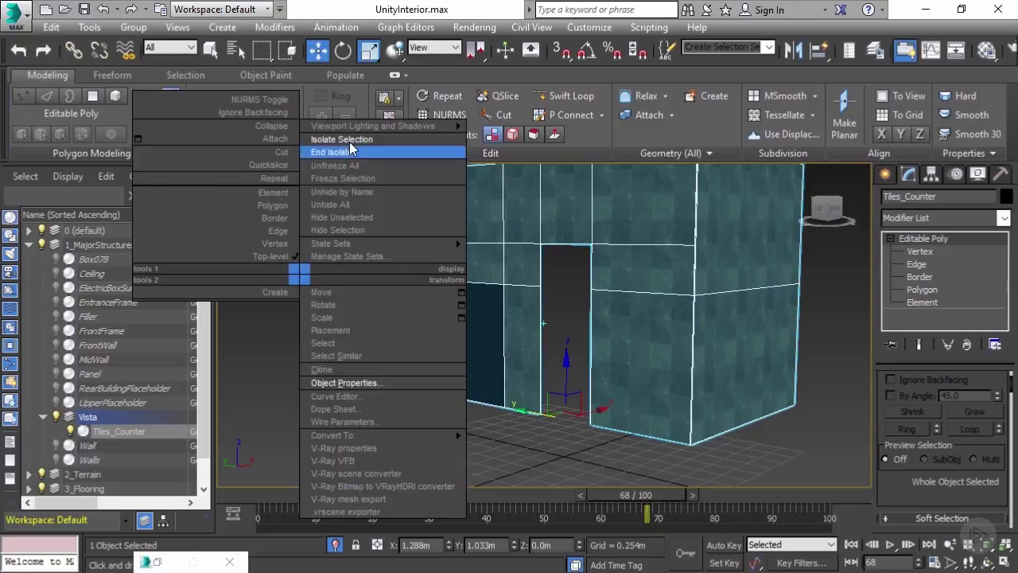
click(349, 147)
scroll(605, 280, down, 4)
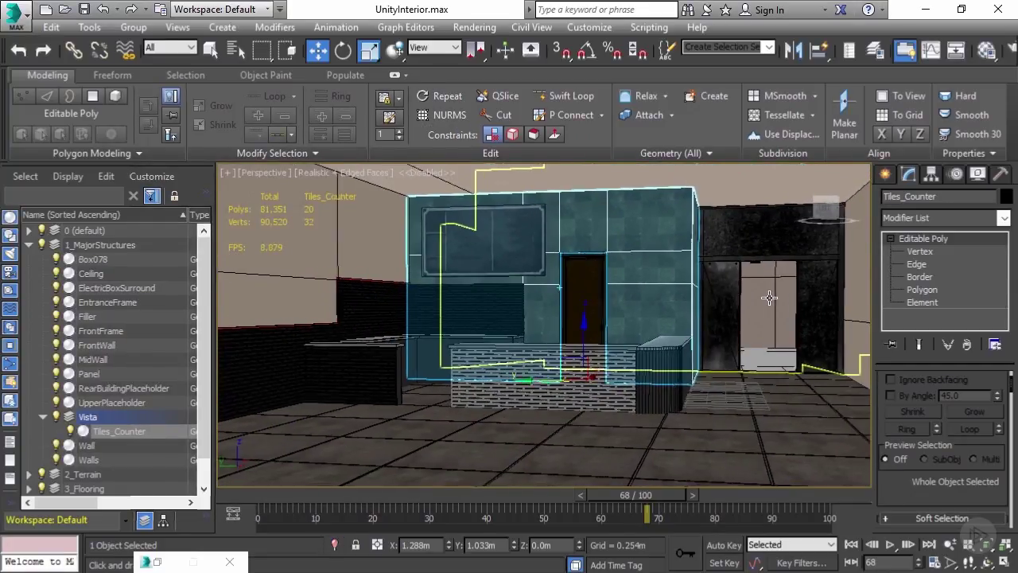
scroll(770, 298, down, 1)
mouse_move(670, 300)
alt+middle_down()
mouse_move(661, 297)
mouse_move(670, 309)
mouse_move(668, 292)
alt+middle_up()
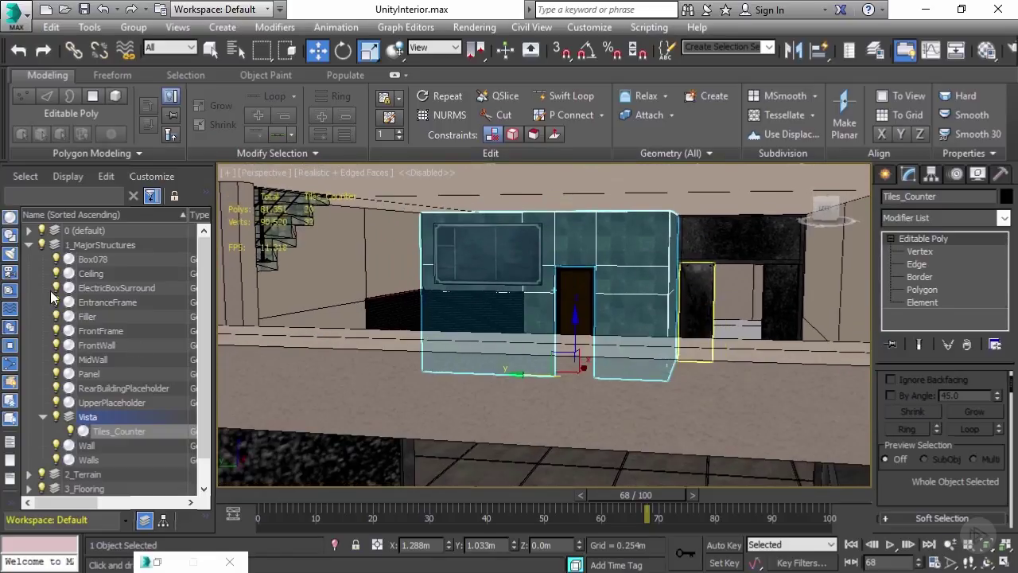
click(26, 242)
click(30, 244)
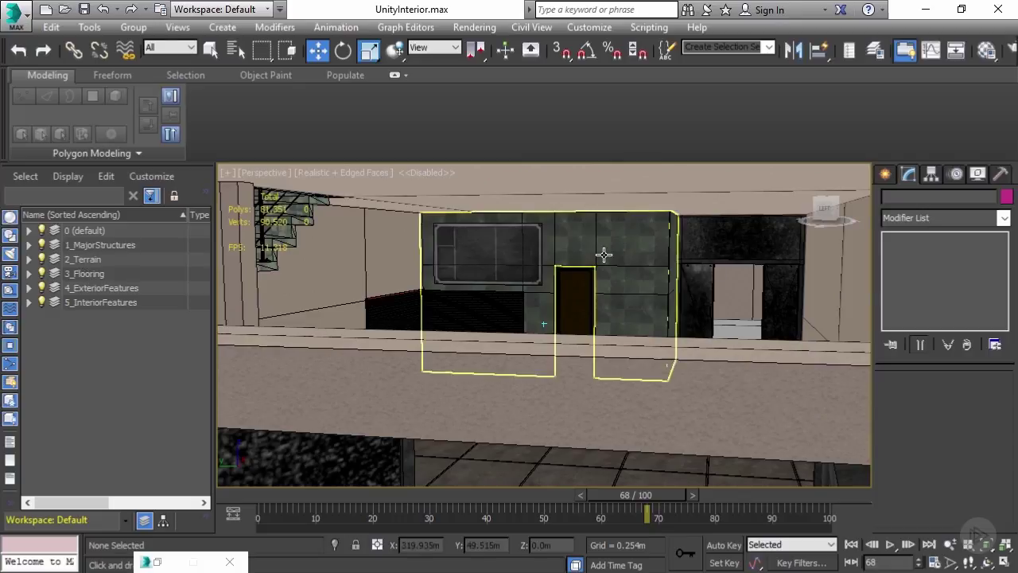
Hide the 0 (default), 2_Terrain, 3_Flooring, 4_ExteriorFeatures and 5_InteriorFeatures layers, keeping only 1_MajorStructures shown
scroll(605, 254, up, 5)
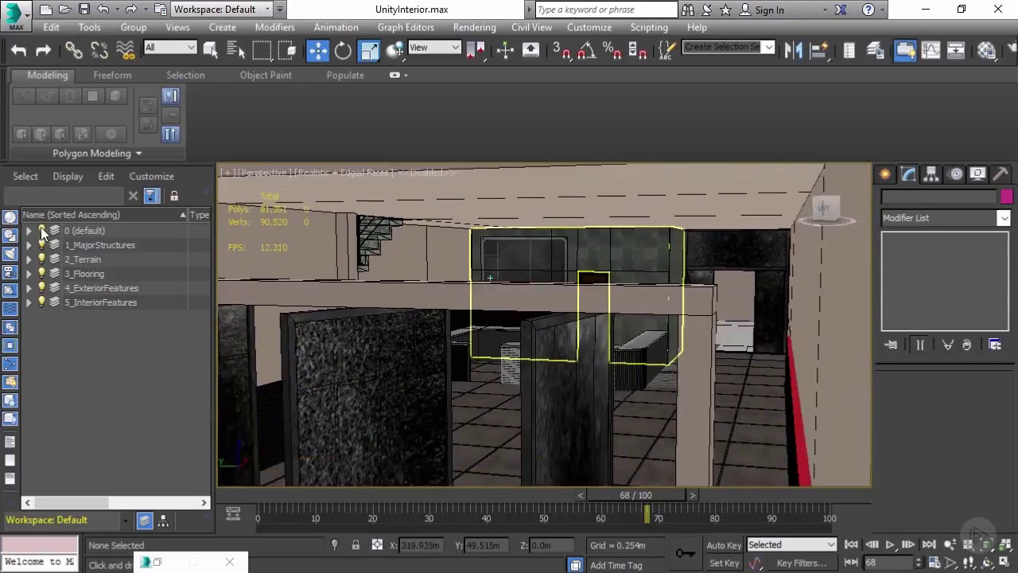
click(29, 231)
click(28, 231)
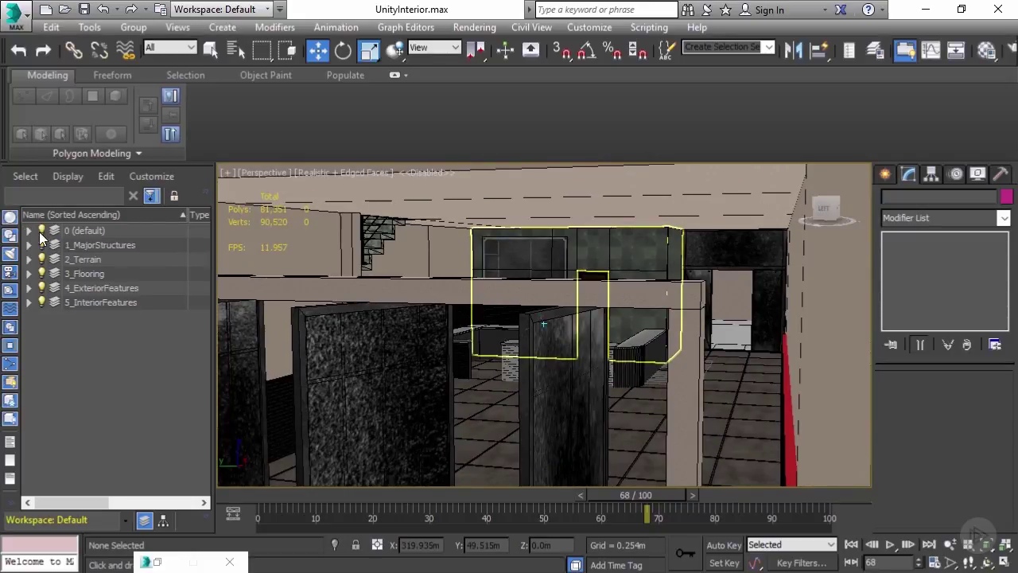
click(42, 231)
click(41, 259)
click(42, 273)
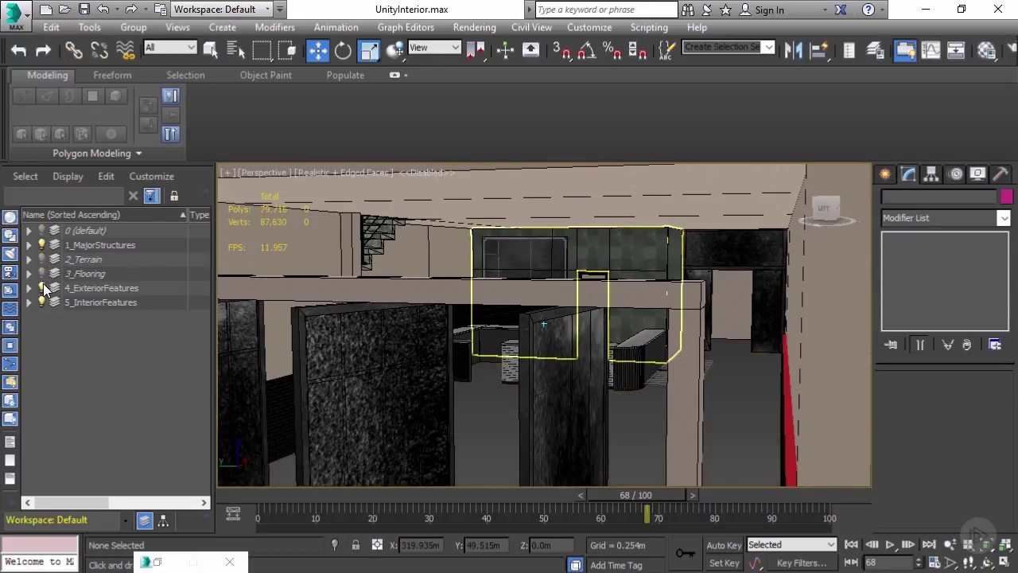
click(41, 288)
click(41, 302)
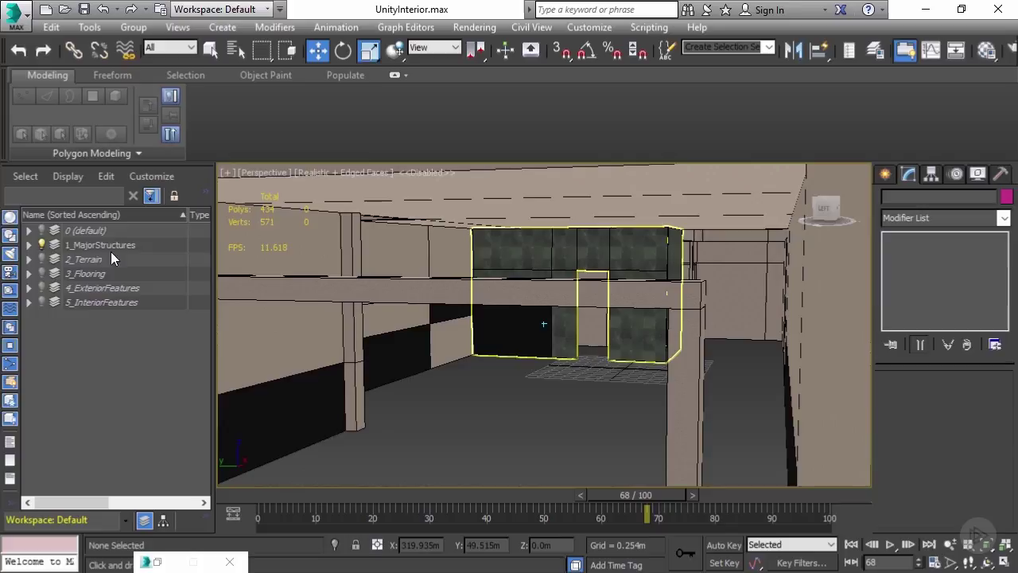
Lower the top polygon of FrontWall's tall side section beside the patio to a height of about 4 m
scroll(425, 302, down, 8)
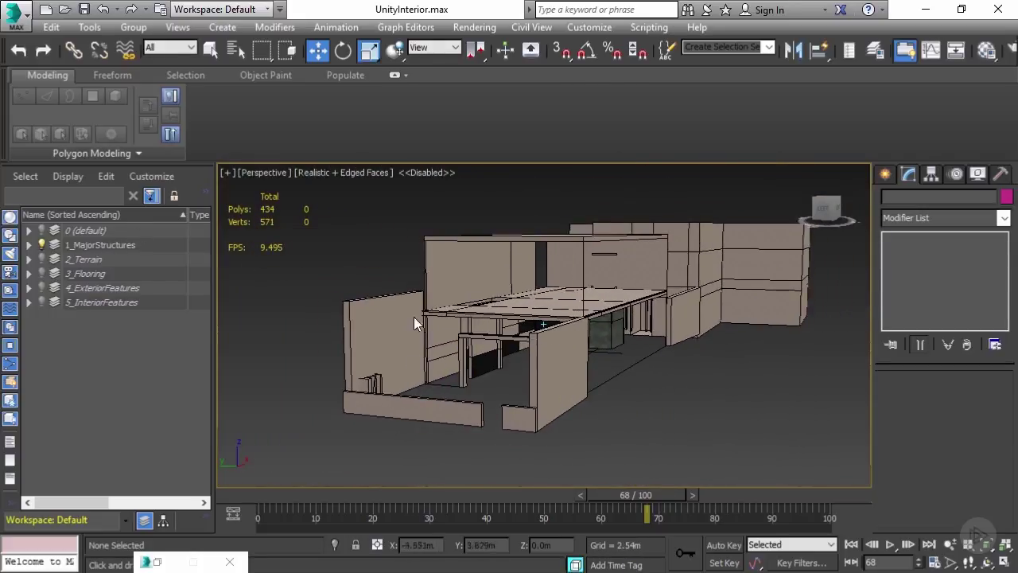
scroll(412, 231, up, 5)
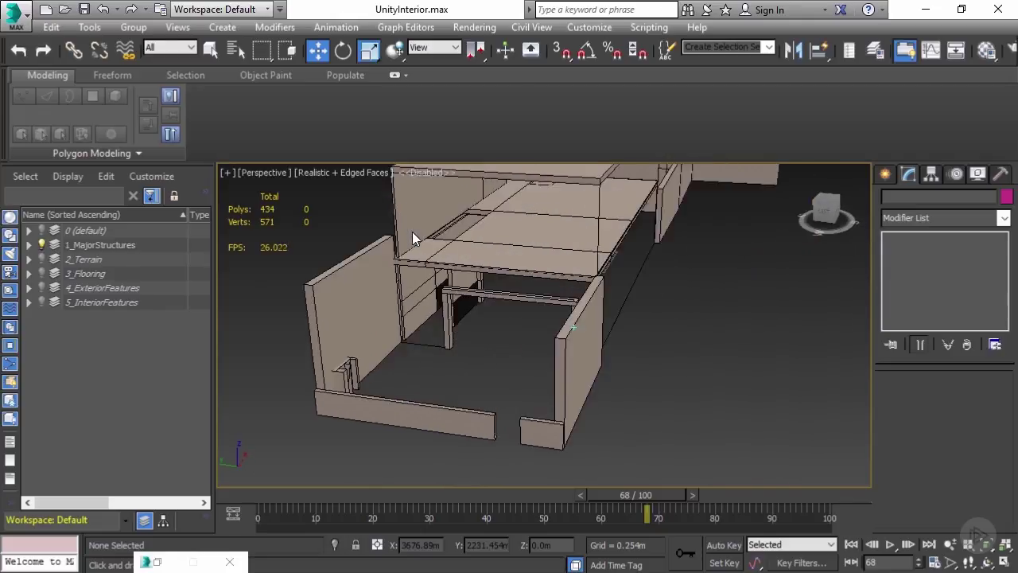
scroll(412, 232, up, 3)
alt+middle_drag(436, 330, 390, 294)
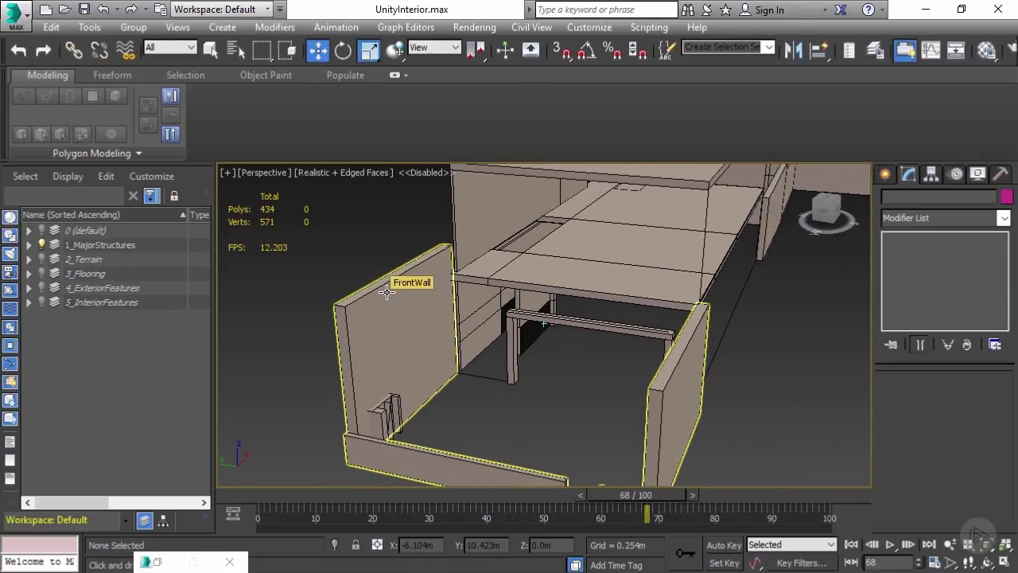
scroll(421, 285, up, 1)
click(423, 283)
click(926, 290)
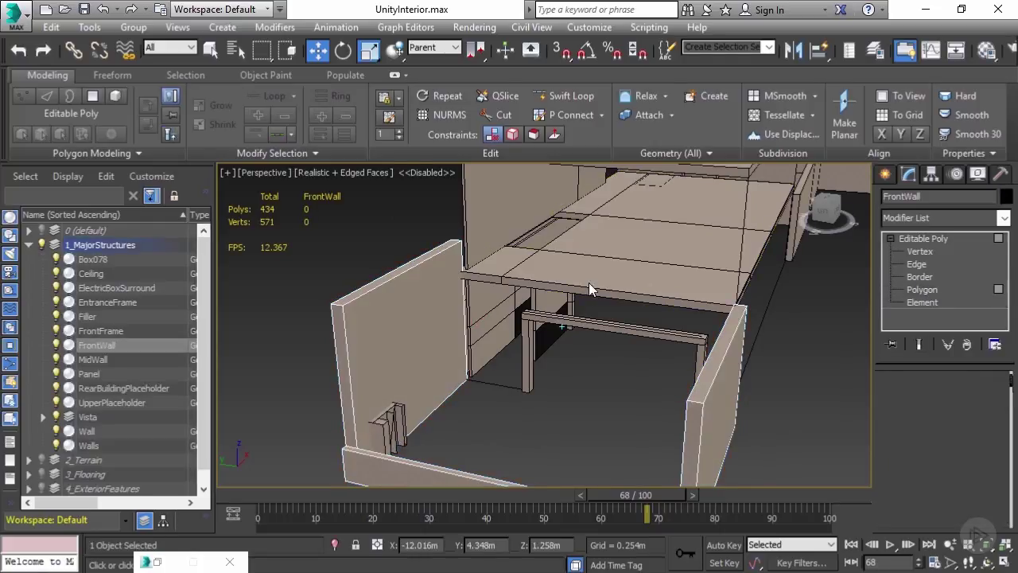
key(4)
click(389, 275)
alt+middle_drag(390, 275, 442, 233)
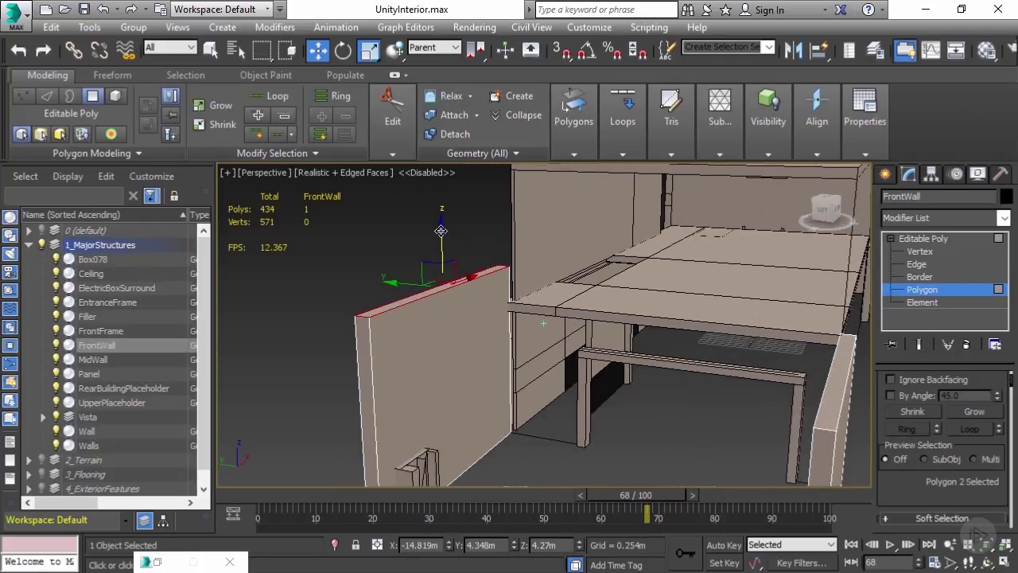
mouse_move(441, 230)
mouse_down()
mouse_move(435, 223)
mouse_move(435, 249)
mouse_up()
alt+middle_drag(436, 249, 837, 309)
Align FrontWall's lowered top polygon with the top of the opposite side section using vertex snapping, and deselect the wall
key(s)
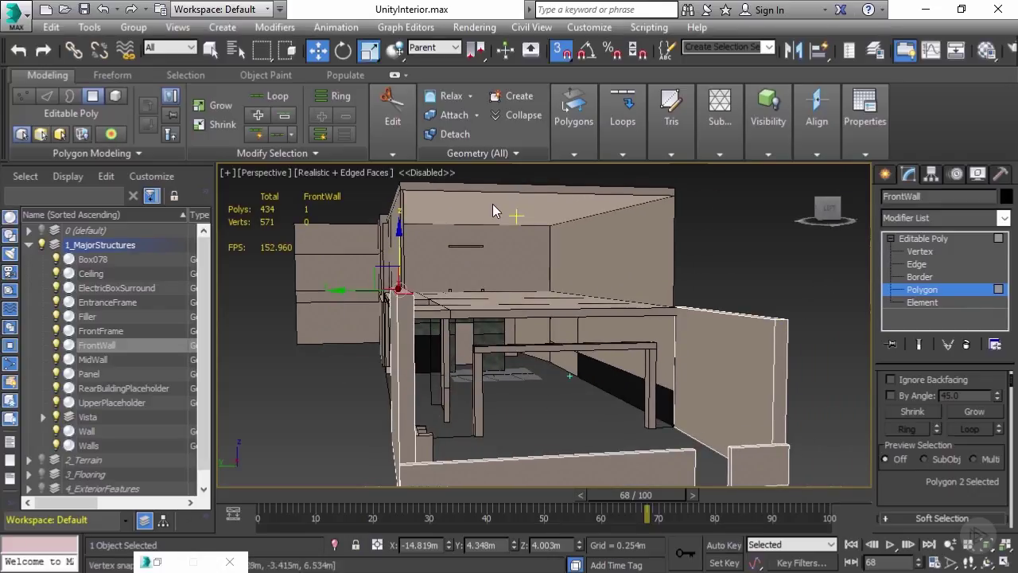
drag(398, 288, 780, 318)
click(910, 240)
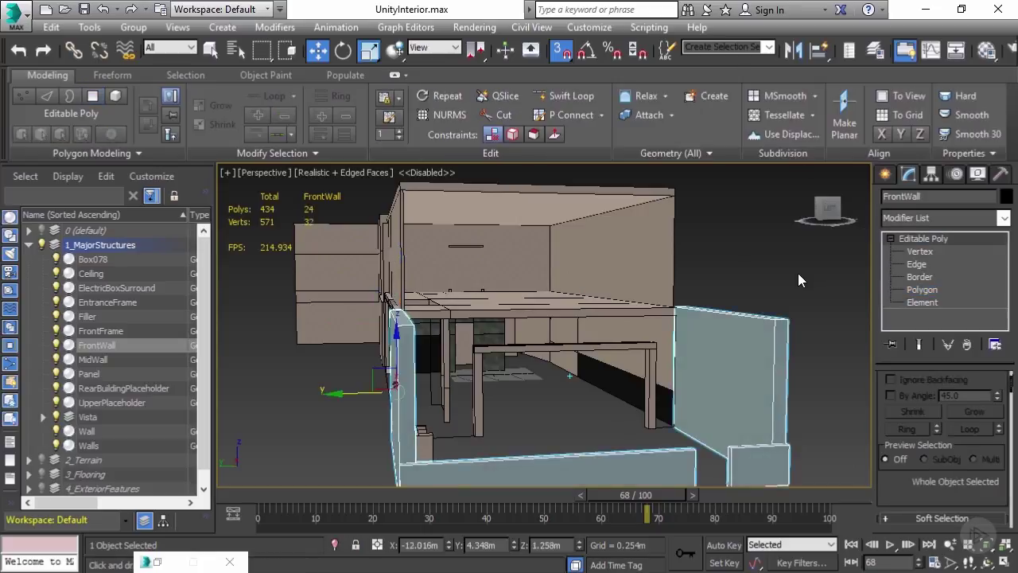
click(798, 273)
Show the 2_Terrain, 3_Flooring, 4_ExteriorFeatures and 5_InteriorFeatures layers again
alt+middle_drag(512, 351, 384, 337)
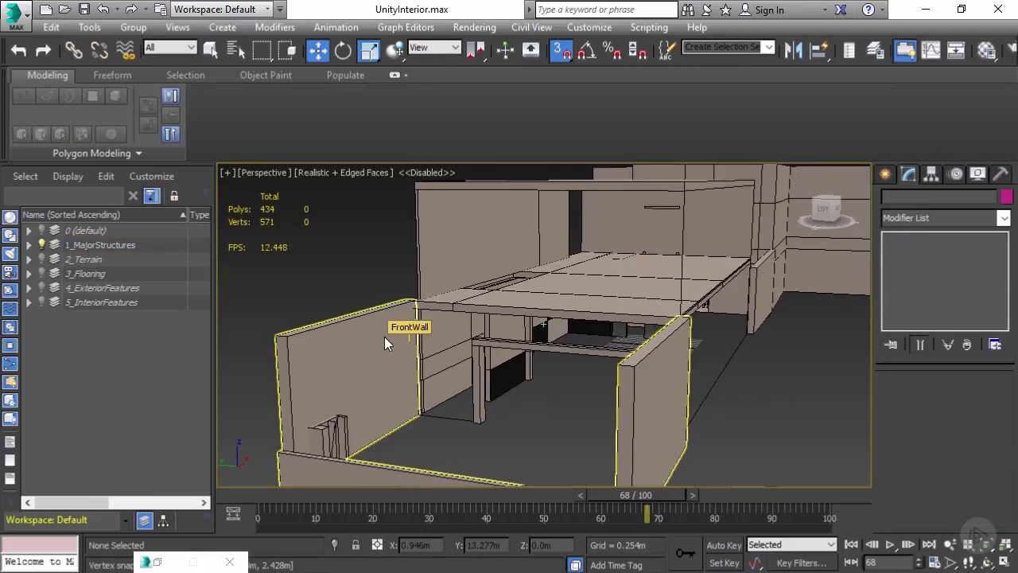
click(42, 260)
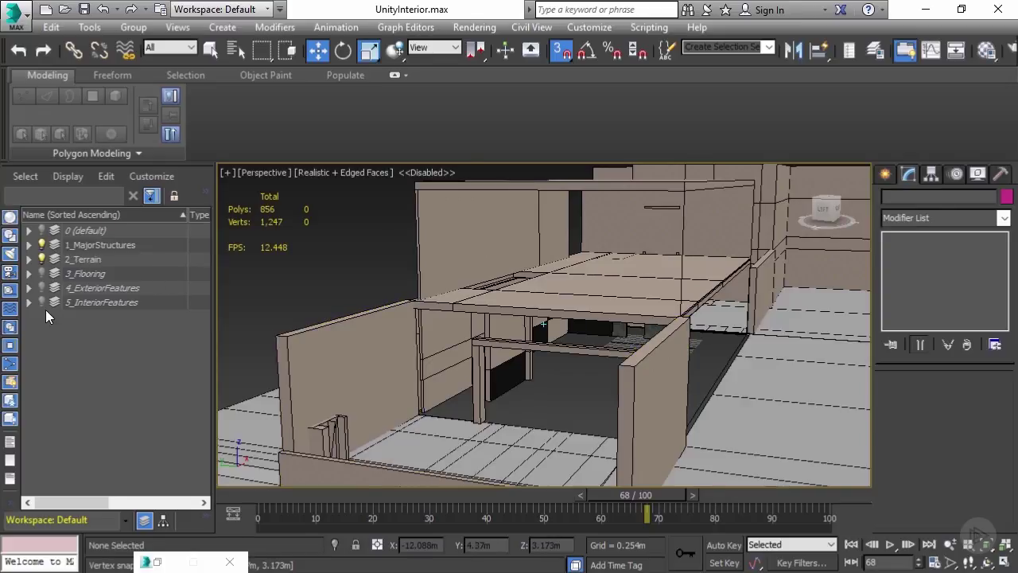
click(41, 274)
click(40, 287)
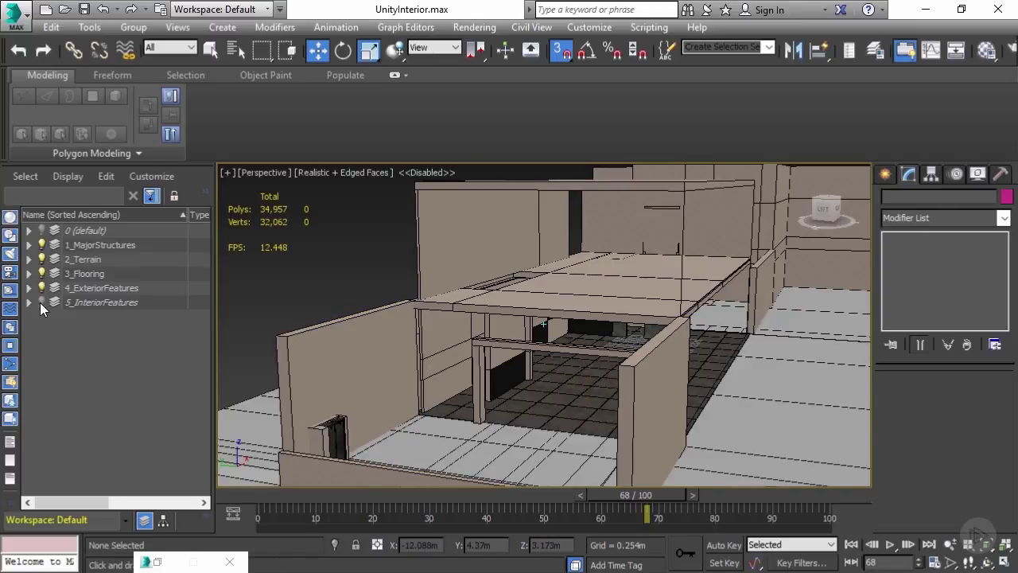
click(42, 303)
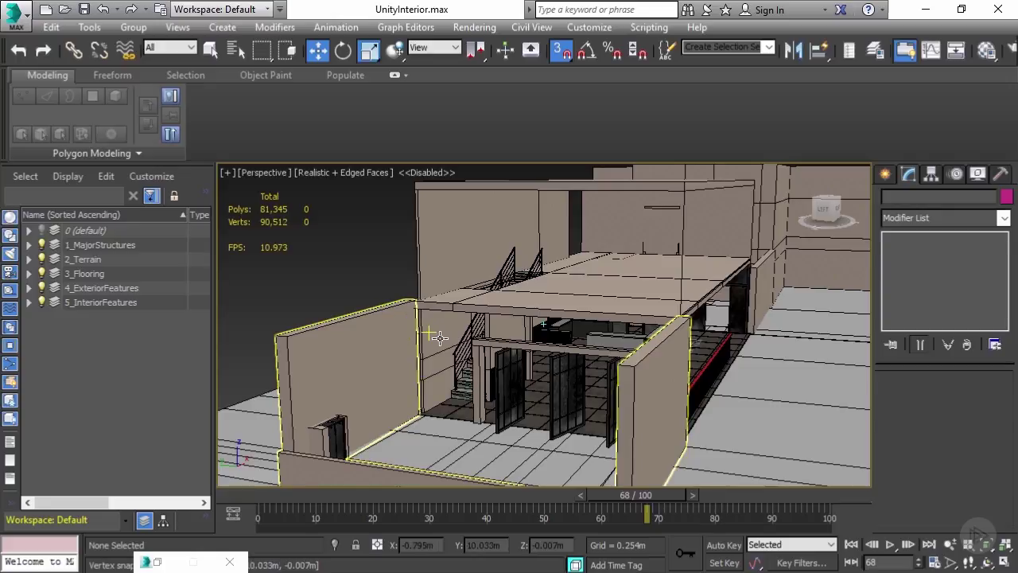
Examine the entrance's glass door panels, including GlassPanel2, and the counter area with the menu board inside the restaurant
click(101, 302)
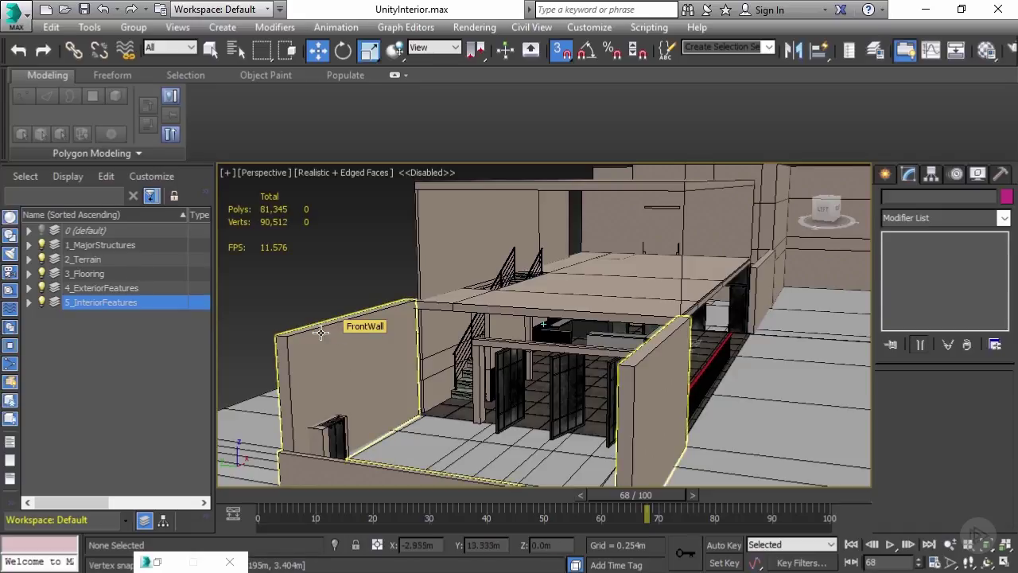
key(alt+Tab)
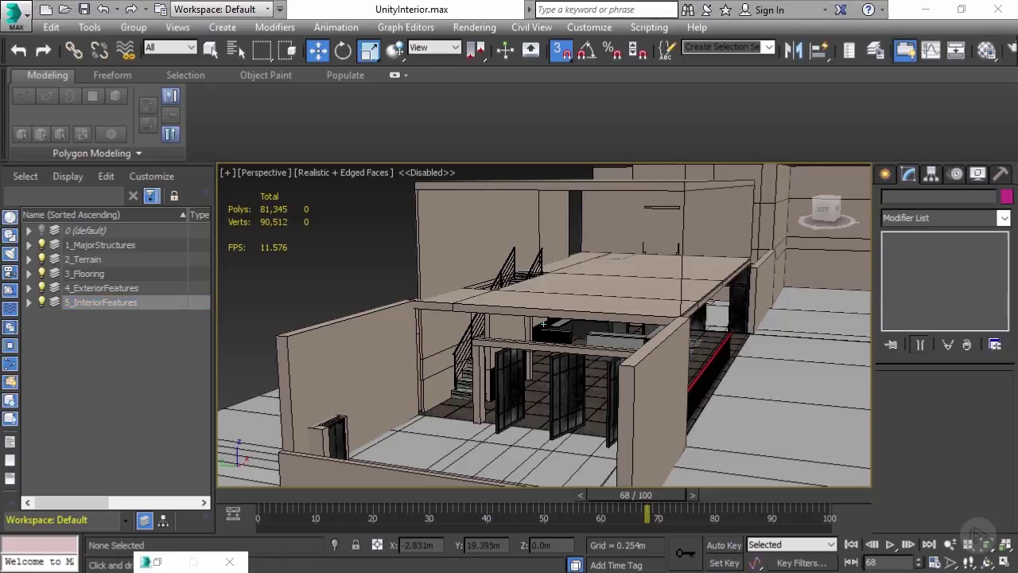
click(516, 369)
click(562, 386)
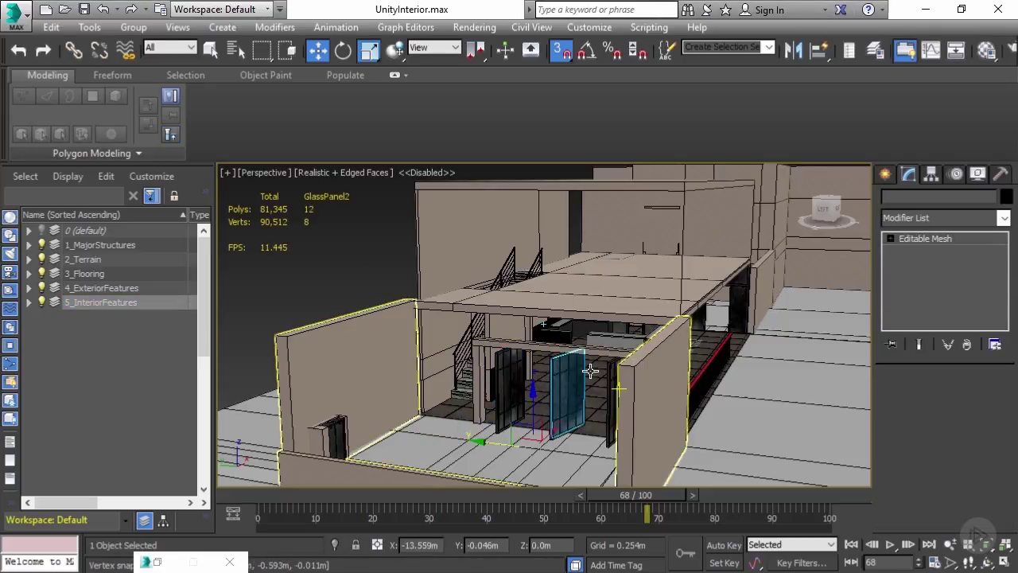
alt+middle_drag(590, 371, 578, 358)
click(345, 234)
alt+middle_drag(530, 248, 629, 252)
alt+middle_drag(568, 302, 479, 260)
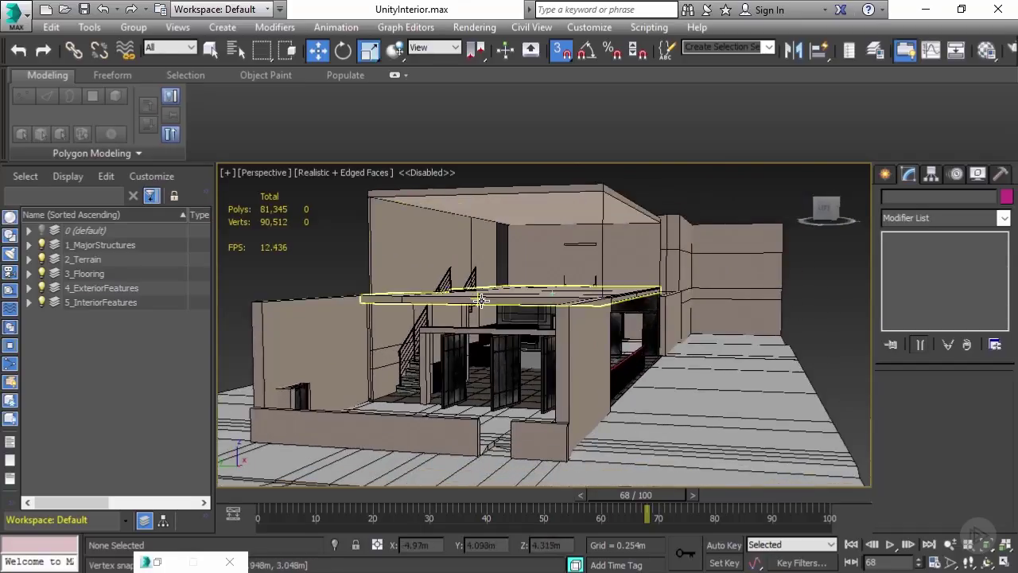
scroll(481, 300, up, 8)
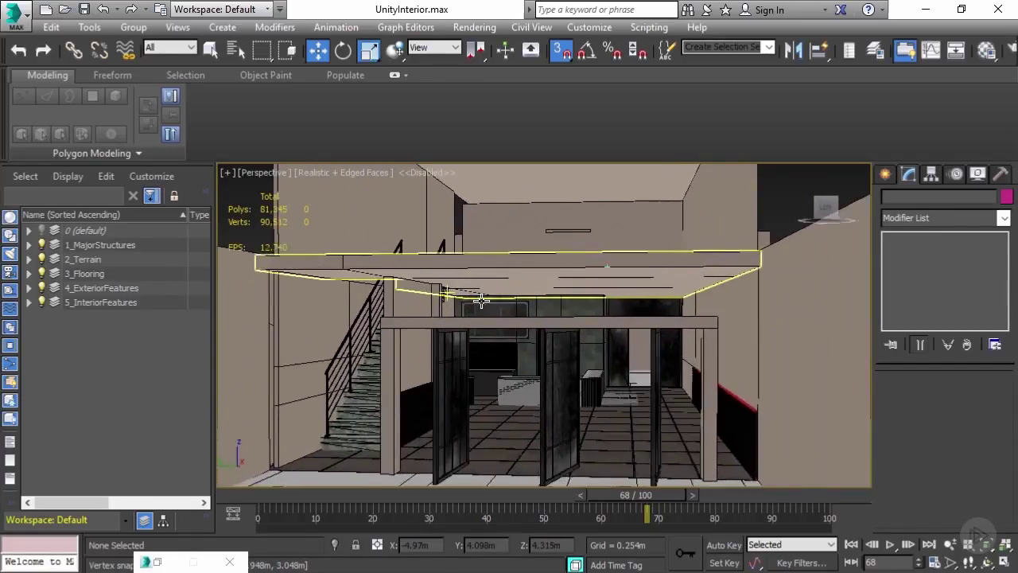
scroll(481, 300, up, 10)
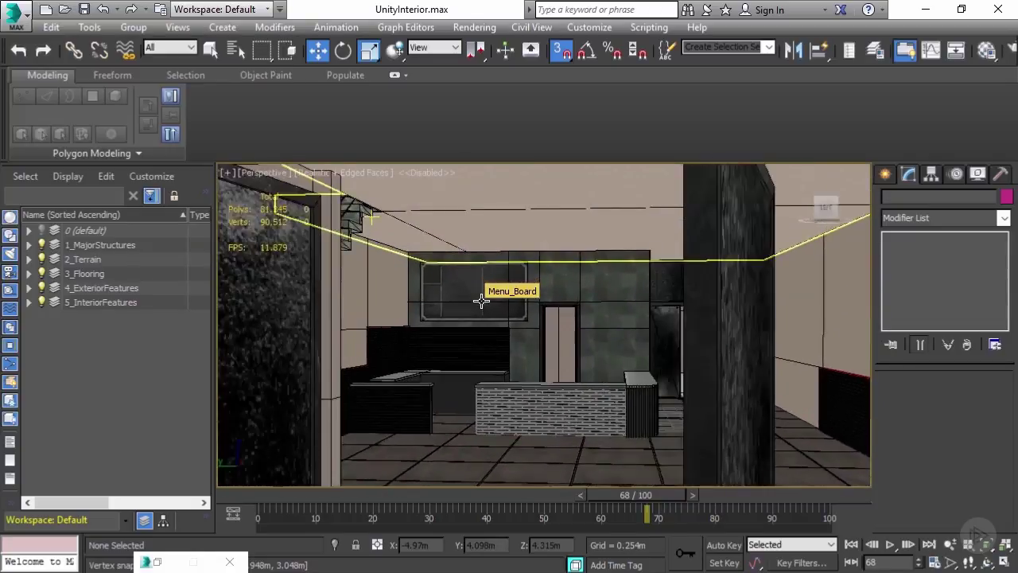
scroll(481, 300, up, 8)
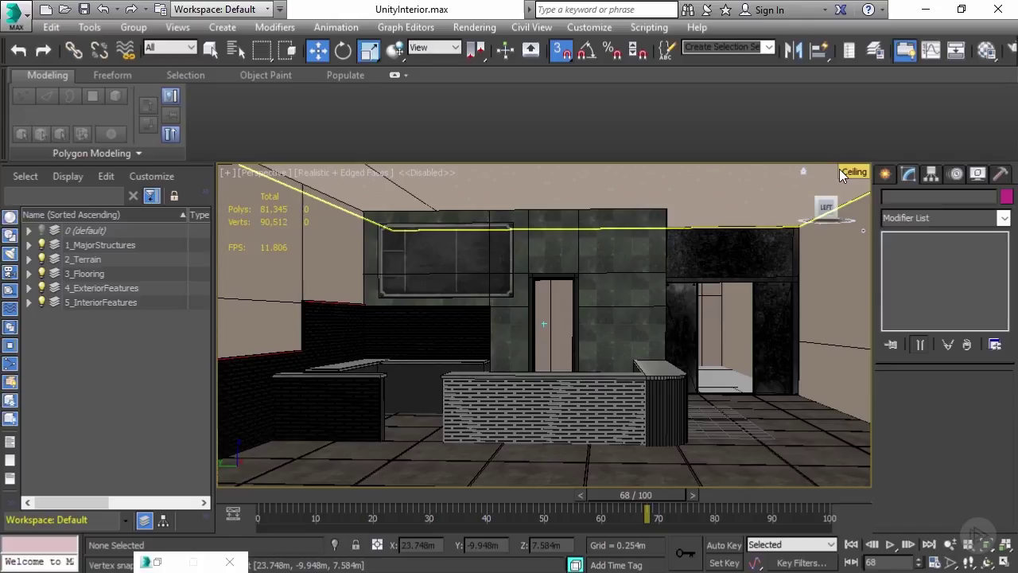
Examine the Window pane above the rear sliding doors and compare it with GlassPanel2, viewing both from outside and inside
click(694, 255)
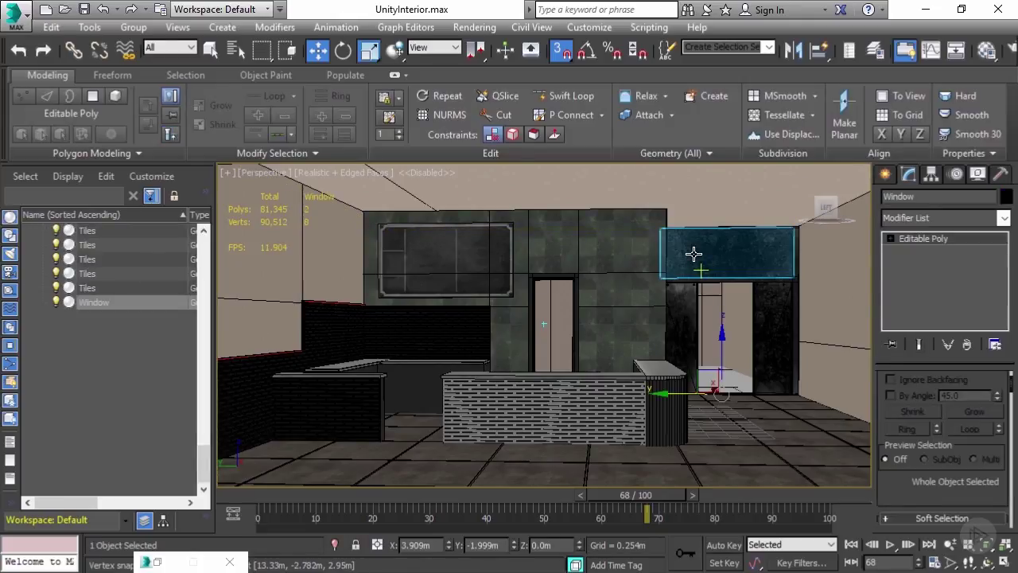
scroll(694, 256, down, 6)
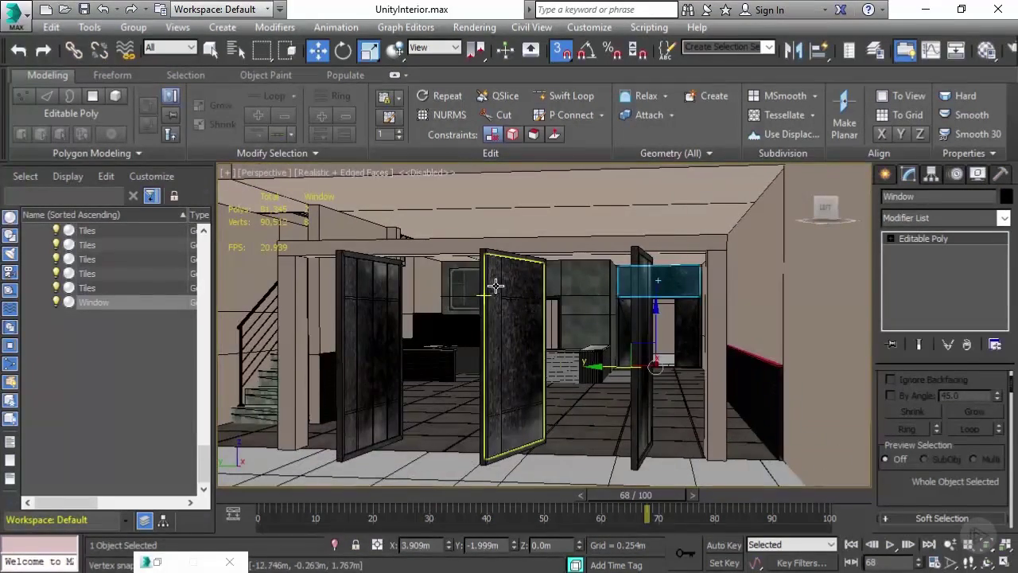
scroll(572, 288, up, 8)
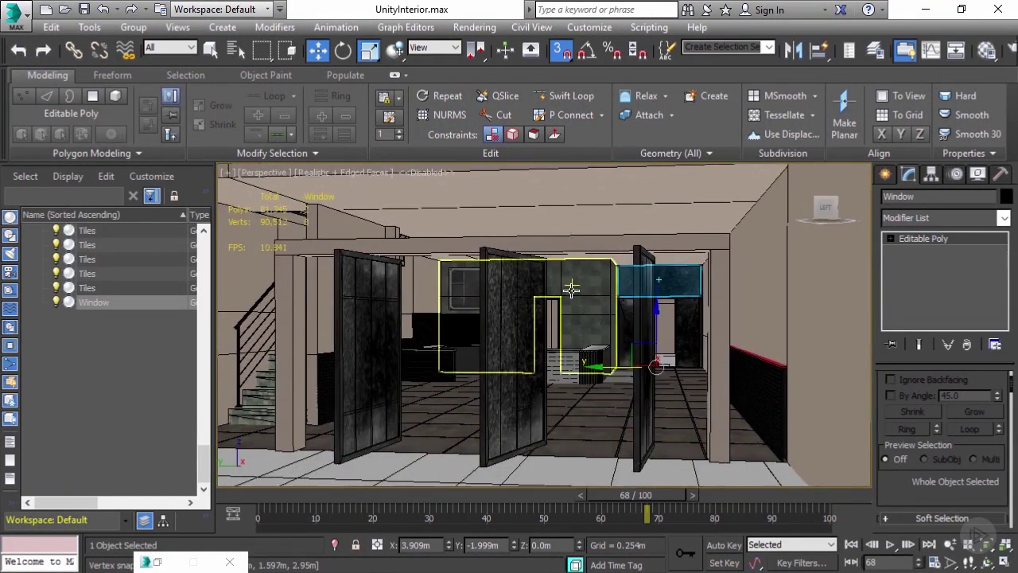
scroll(572, 289, up, 3)
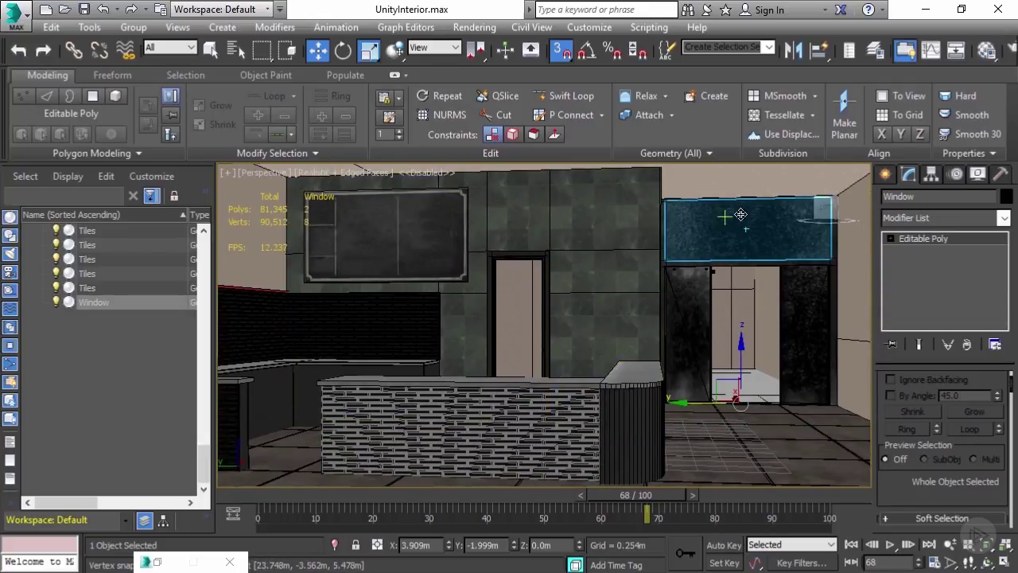
scroll(724, 225, down, 6)
alt+middle_drag(725, 236, 462, 276)
click(462, 276)
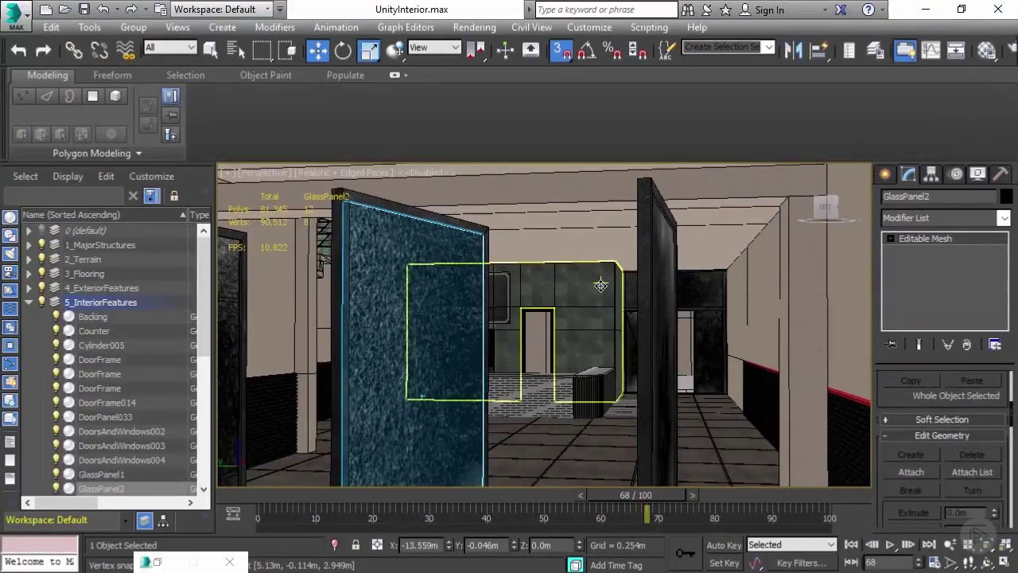
scroll(499, 284, up, 1)
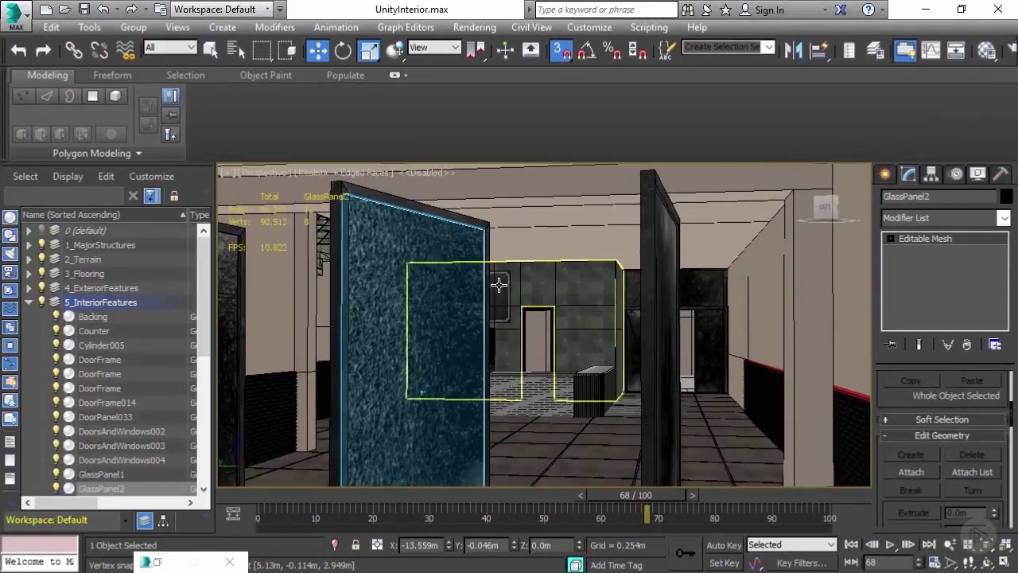
click(636, 285)
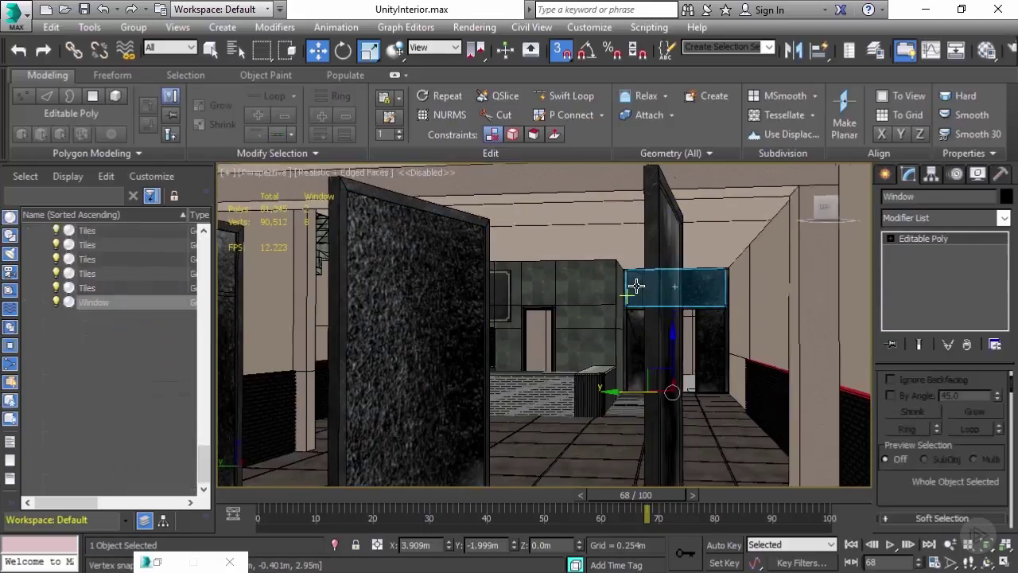
scroll(636, 285, up, 3)
scroll(636, 285, up, 5)
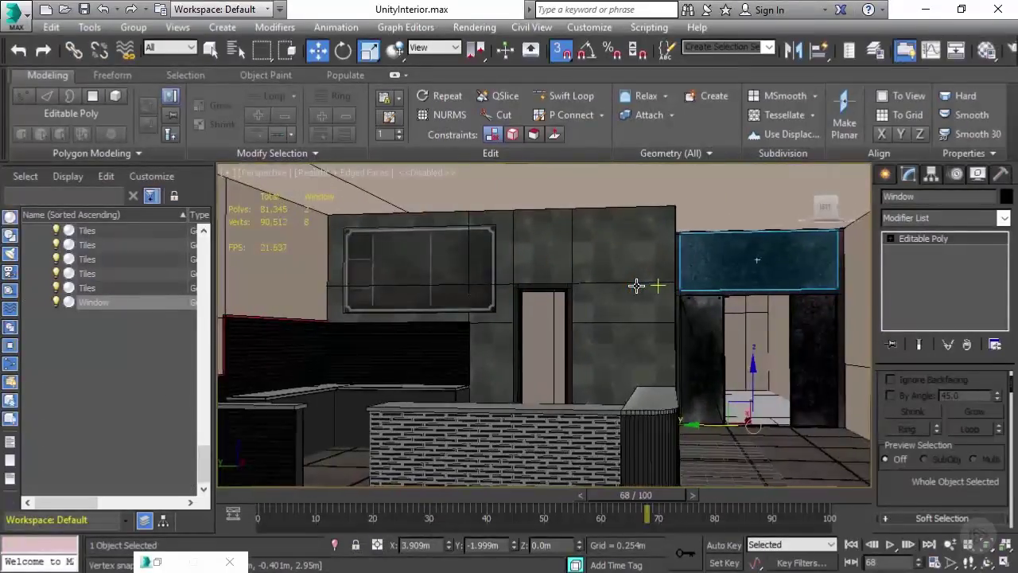
alt+middle_drag(636, 286, 593, 293)
scroll(593, 294, down, 1)
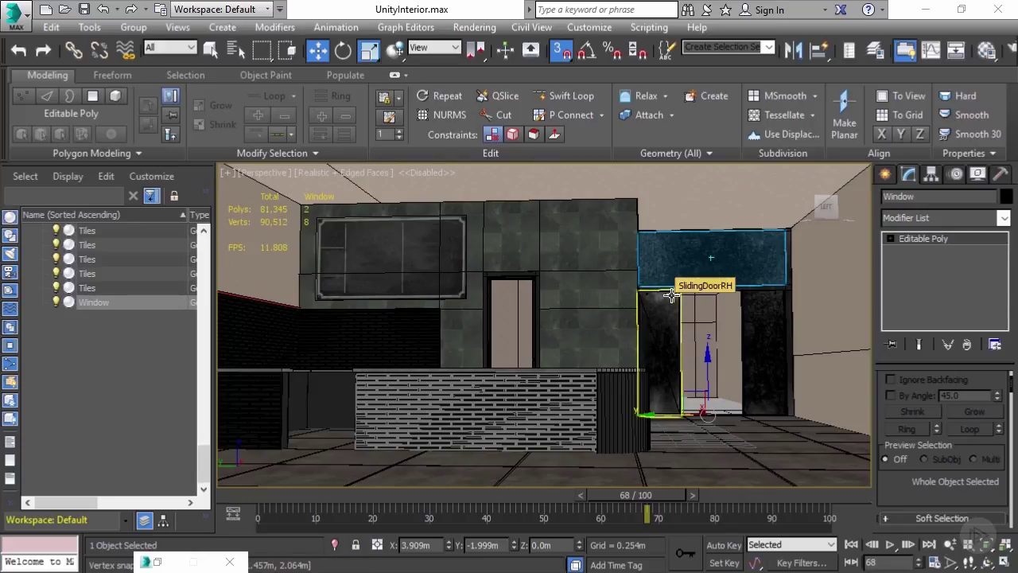
Select SlidingDoorRH for inspection and survey the staircase, counter walls and entrance panels around the interior
scroll(672, 295, up, 5)
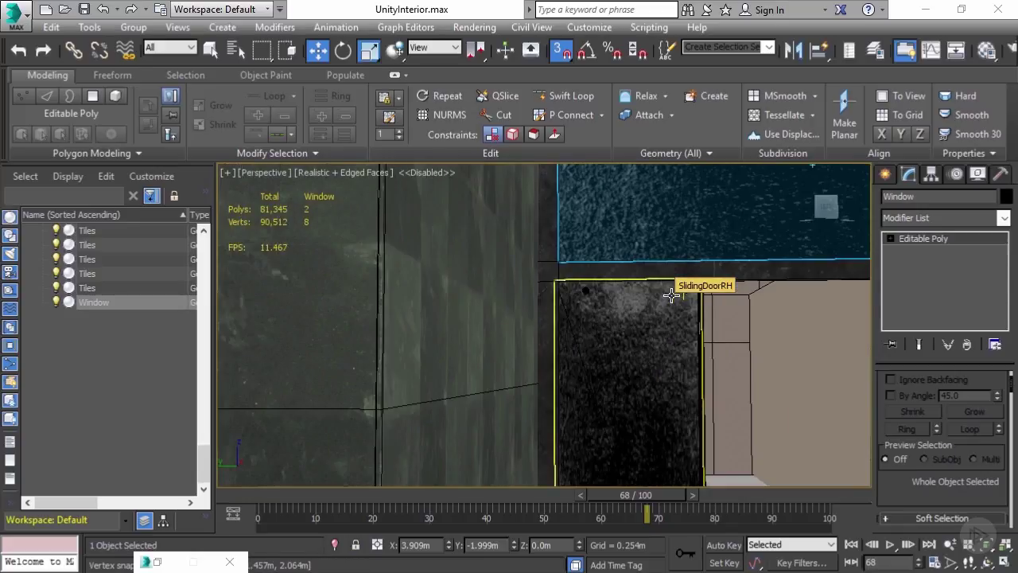
click(672, 295)
scroll(672, 295, down, 3)
scroll(395, 303, down, 8)
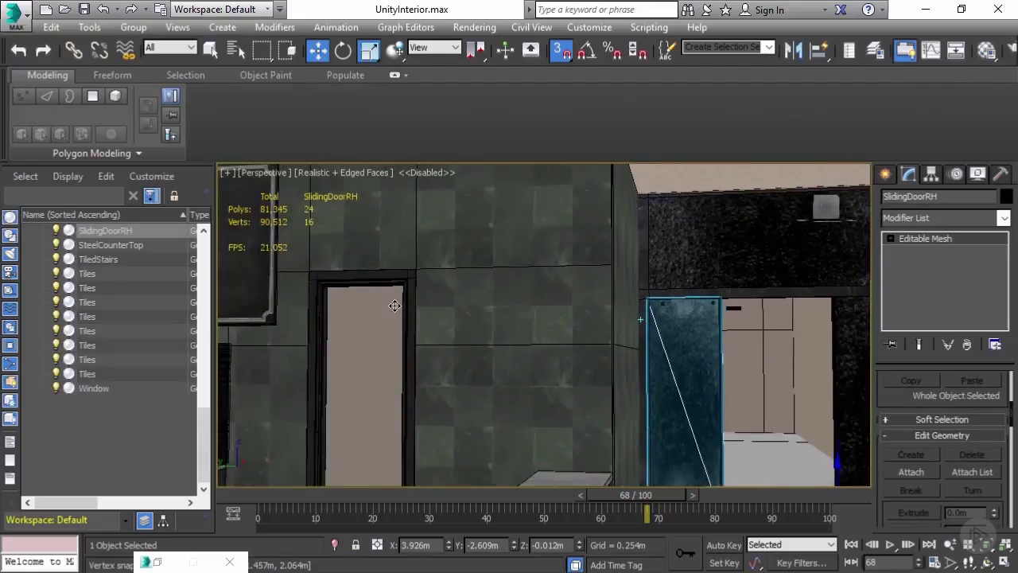
alt+middle_drag(400, 307, 400, 307)
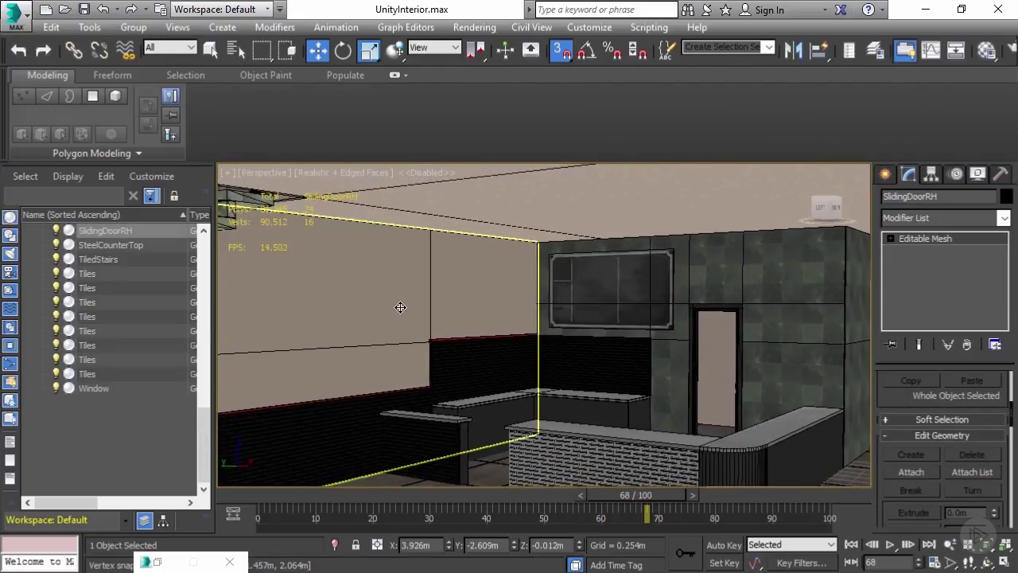
scroll(400, 307, down, 6)
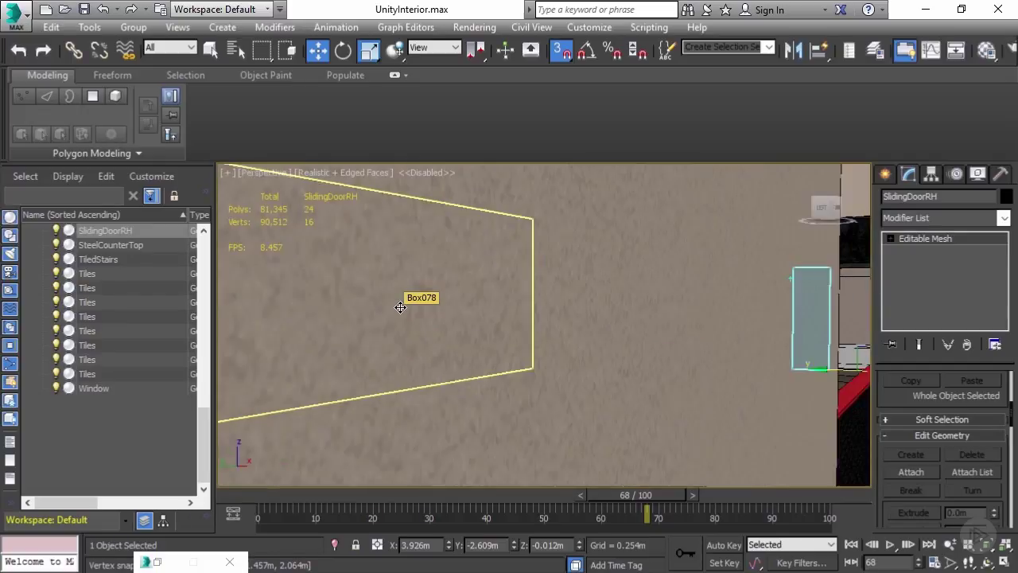
scroll(400, 307, down, 6)
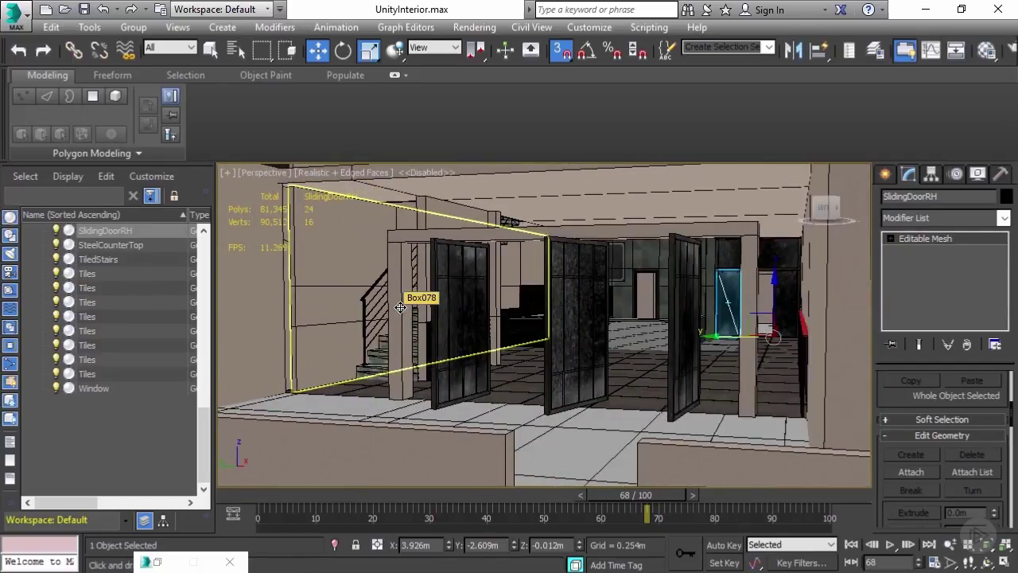
scroll(400, 307, up, 4)
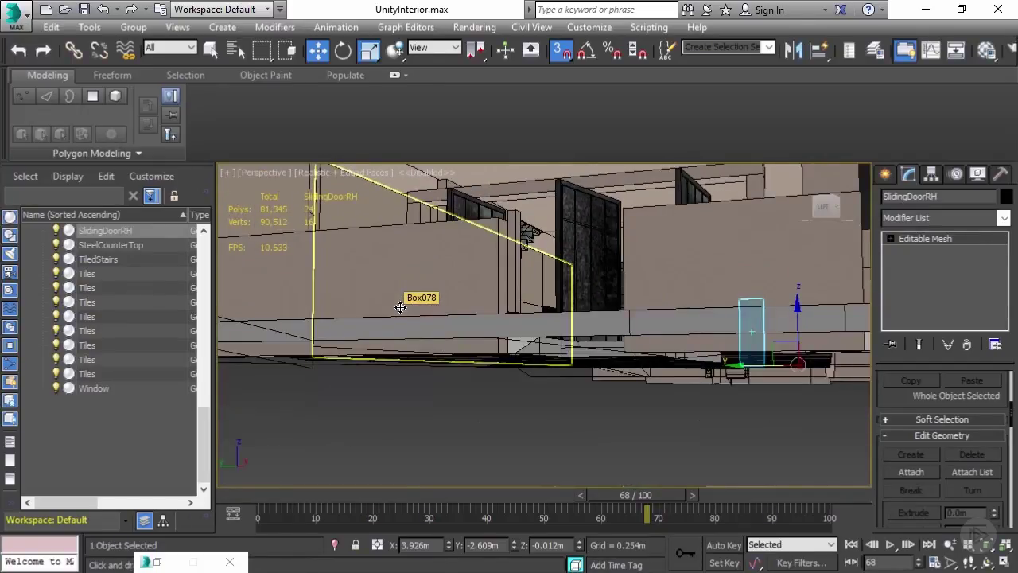
alt+middle_drag(401, 307, 569, 307)
scroll(568, 307, up, 6)
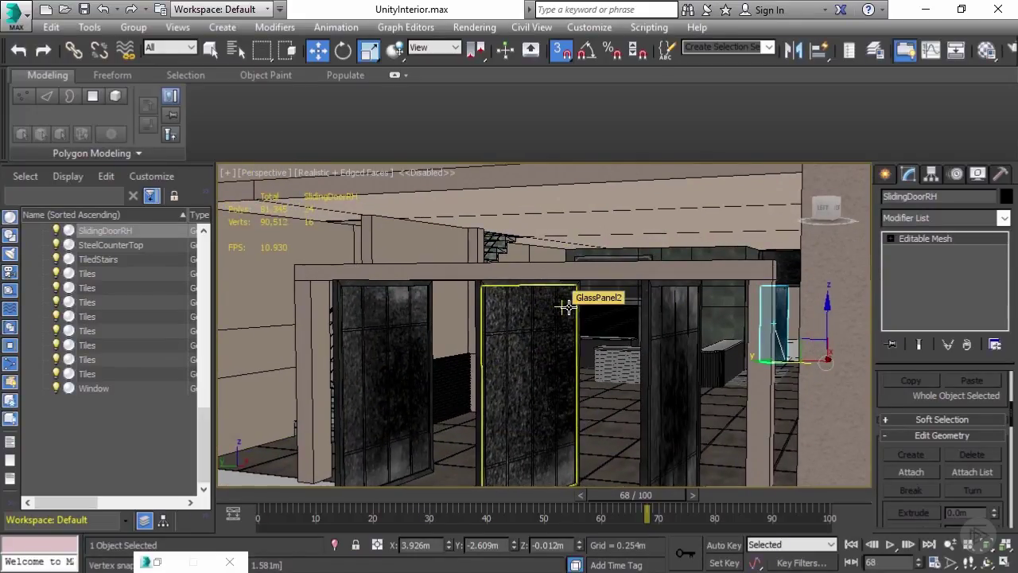
alt+middle_drag(565, 307, 578, 302)
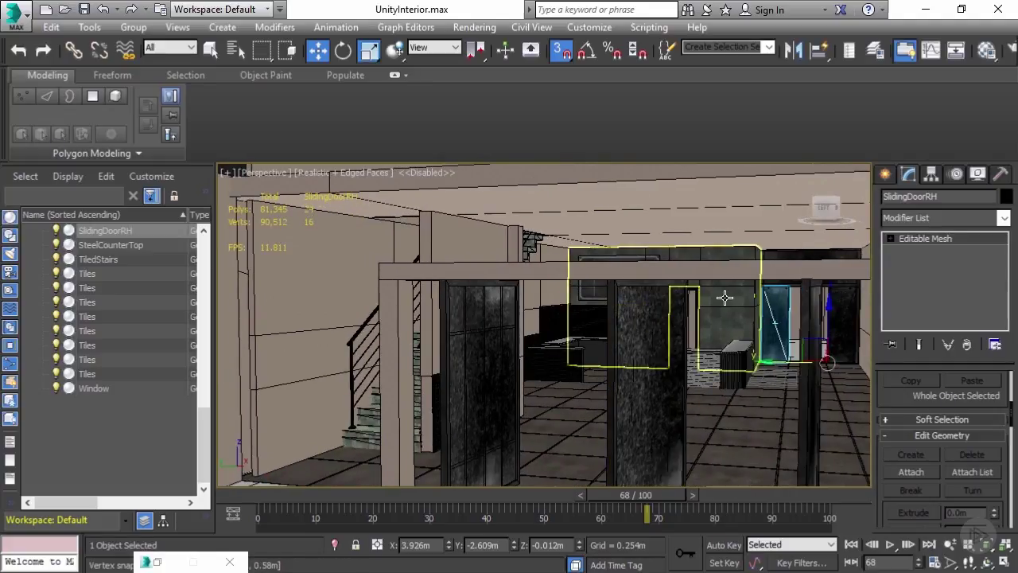